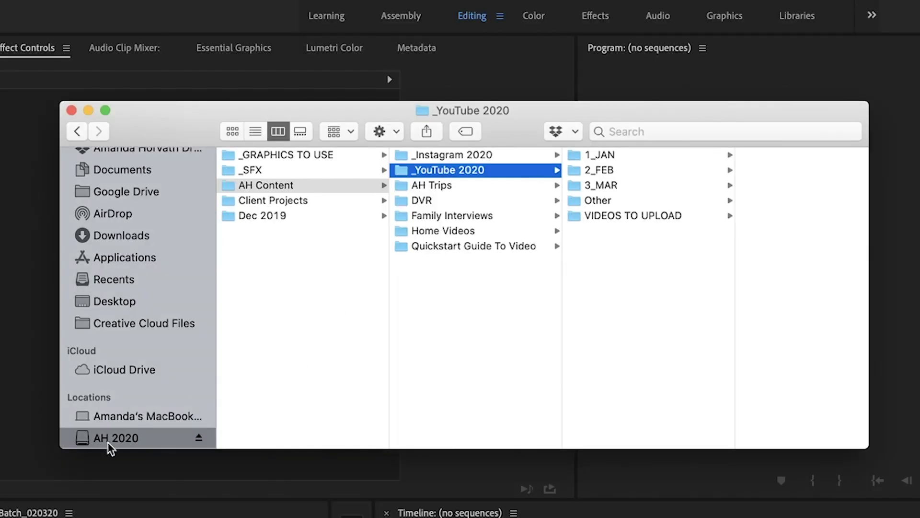
pyautogui.scroll(-1, 109, 438)
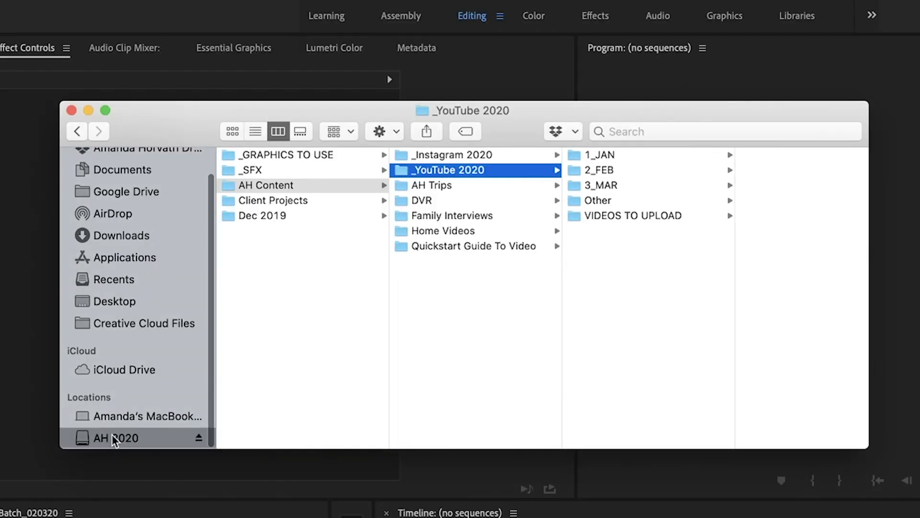
pyautogui.click(112, 436)
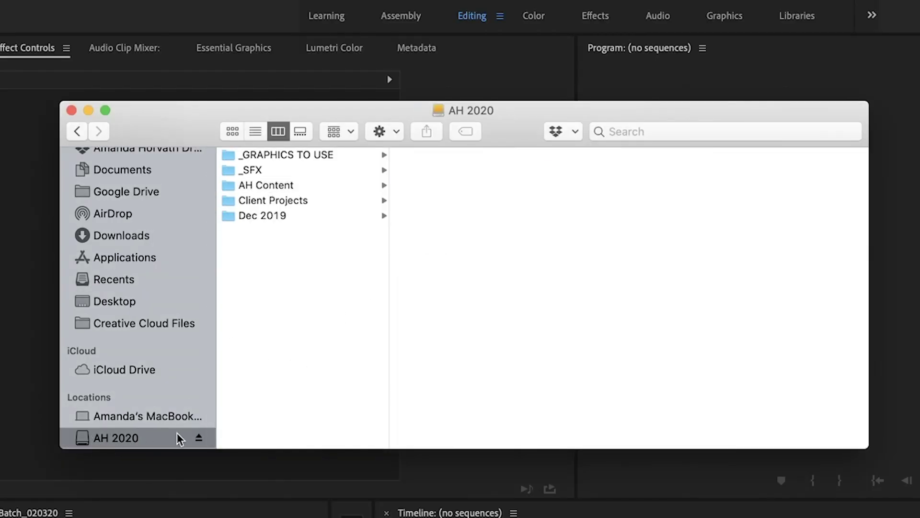
pyautogui.click(287, 188)
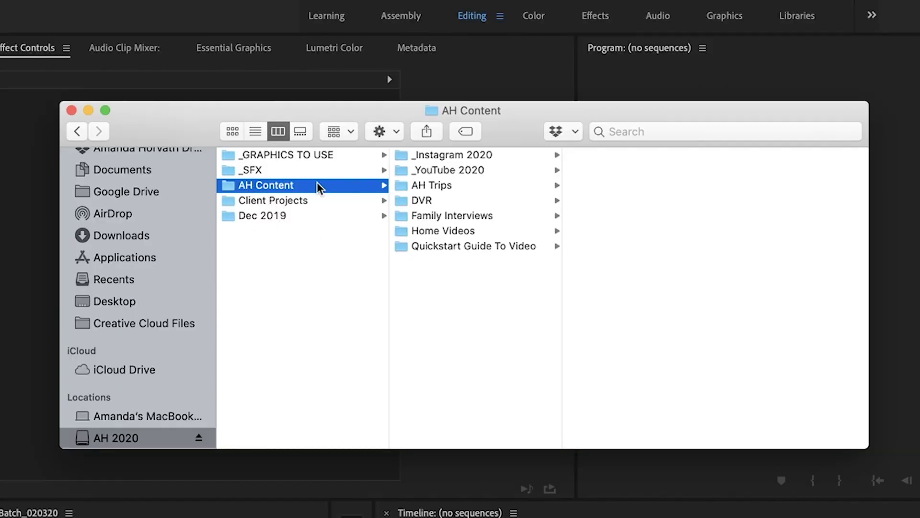
pyautogui.click(486, 170)
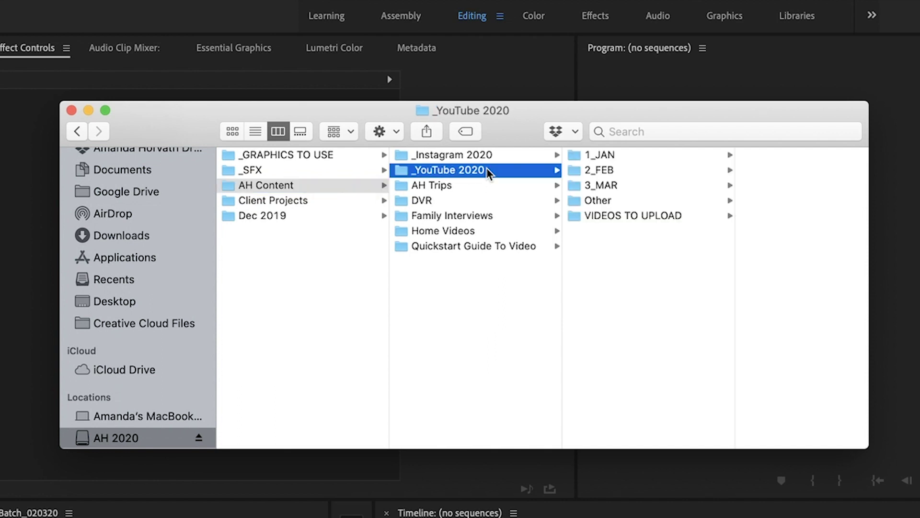
# - Browse 1_JAN's project folders: 3 Reasons To Buy The Course, Bloopers and Mission, Dec/Jan Batch Recording, Lyn Graft
pyautogui.click(670, 155)
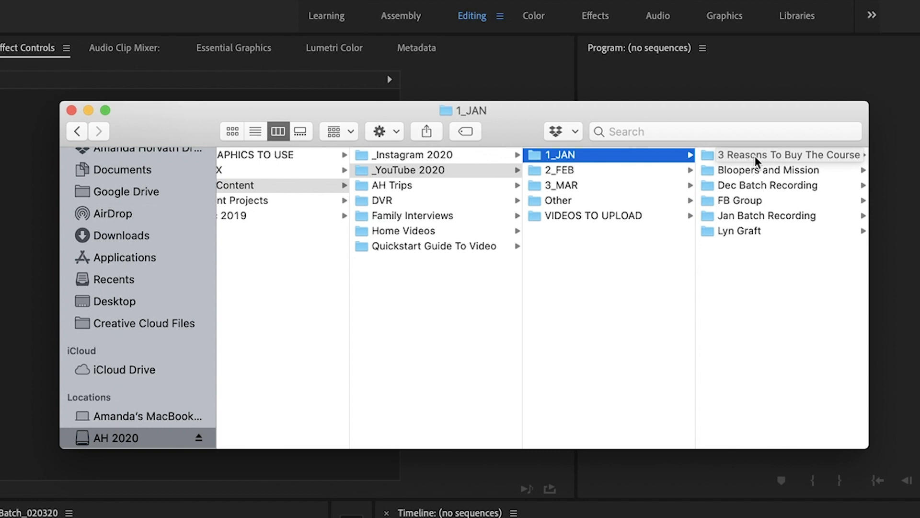
pyautogui.click(755, 157)
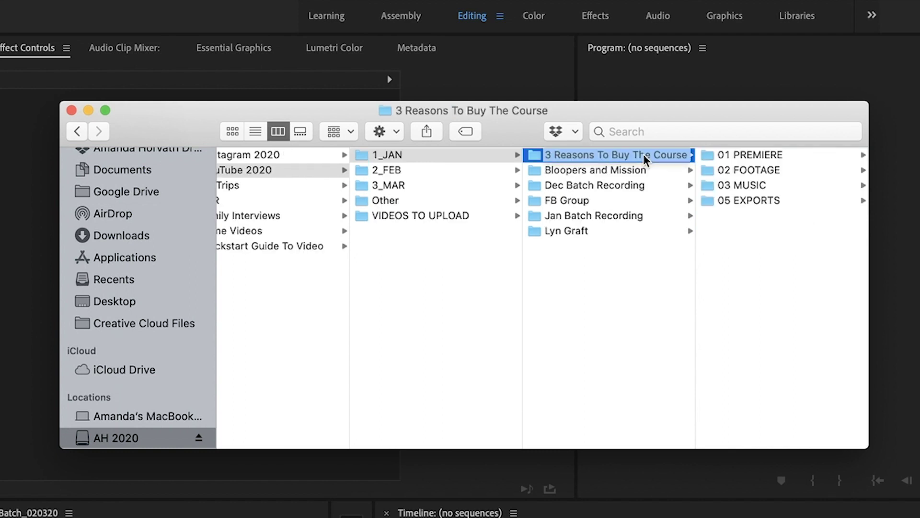
pyautogui.click(627, 173)
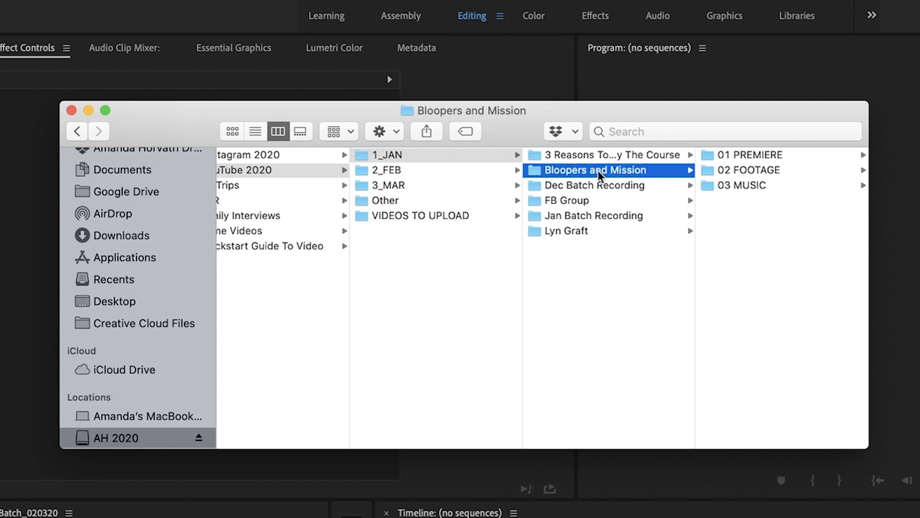
pyautogui.click(618, 188)
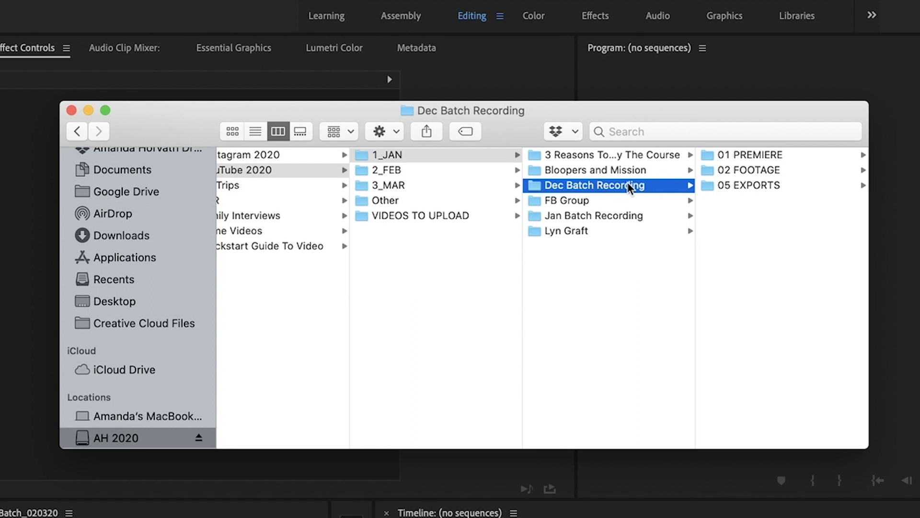
pyautogui.click(634, 216)
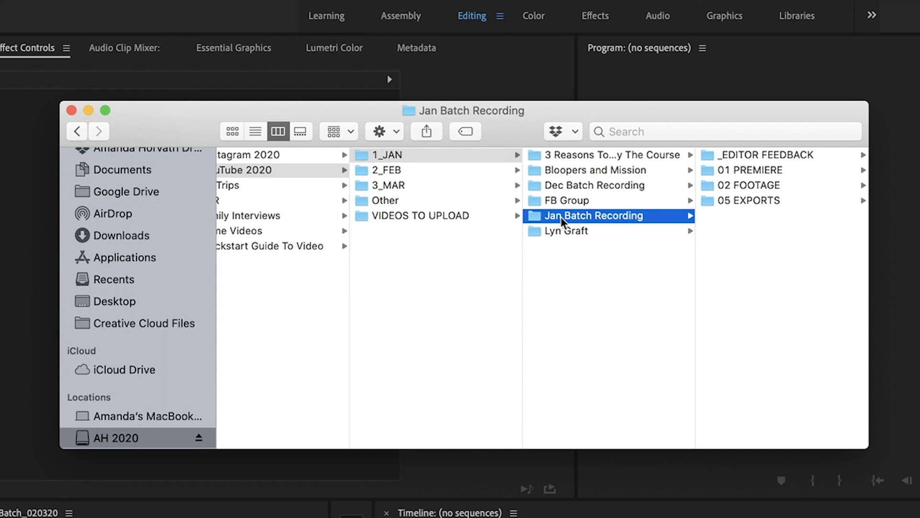
pyautogui.click(564, 187)
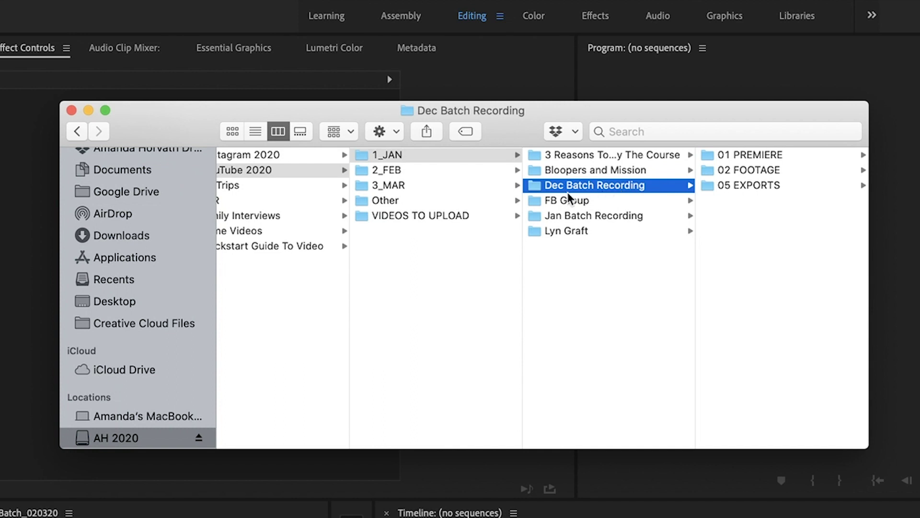
pyautogui.click(615, 231)
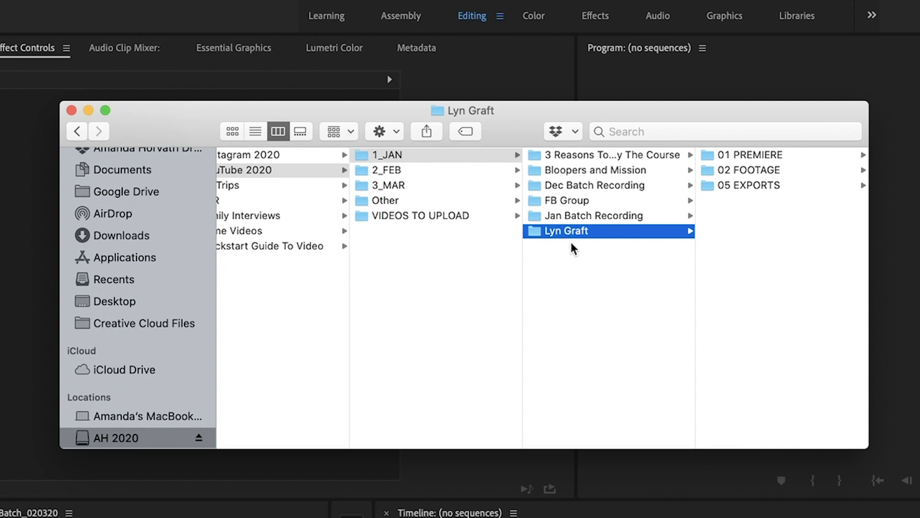
# - Look through 2_FEB's Batch 1 and 3_MAR's COVID-19 Meditation, then open Mar Batch
pyautogui.click(459, 172)
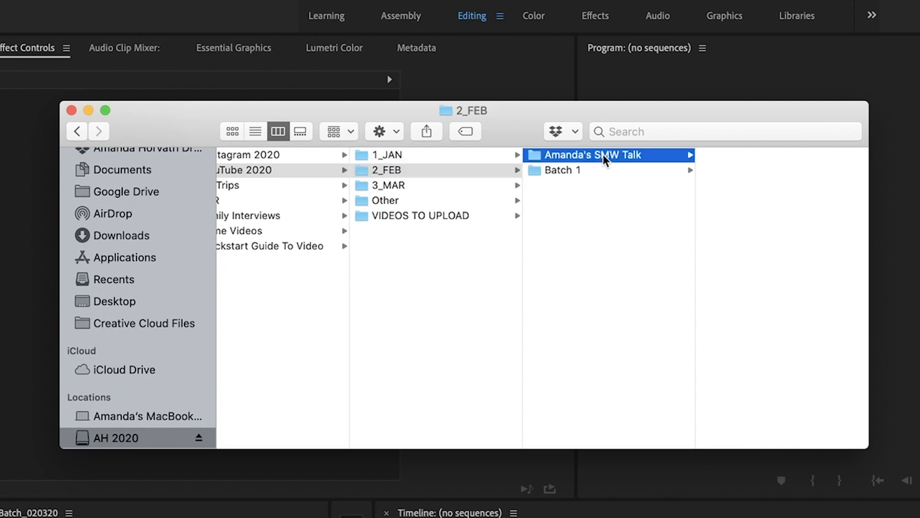
pyautogui.click(592, 172)
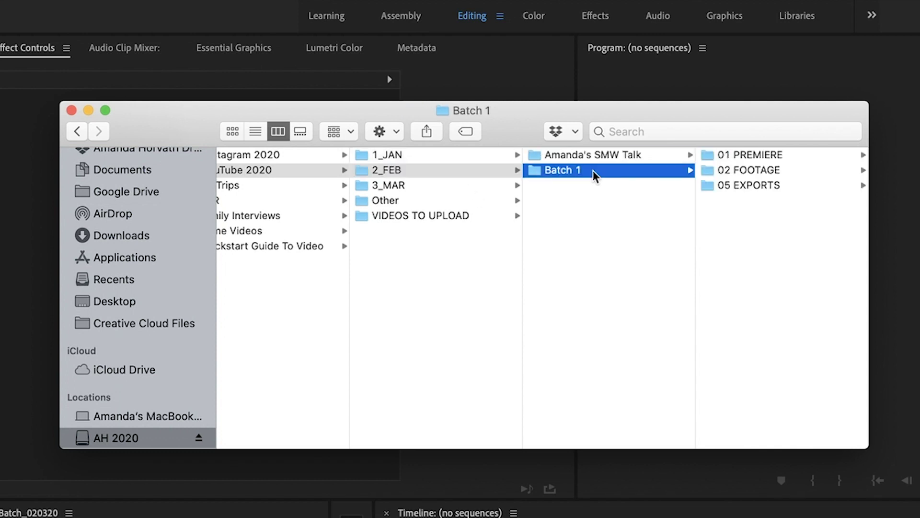
pyautogui.click(474, 190)
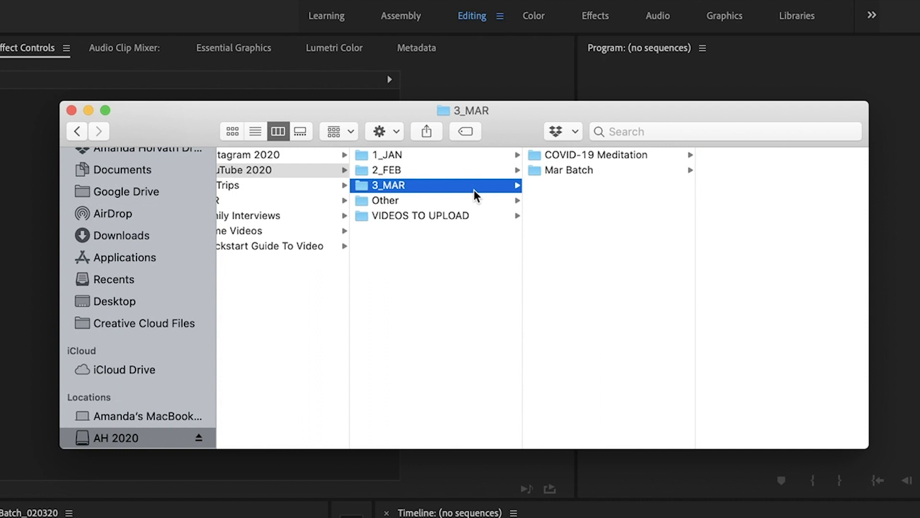
pyautogui.click(642, 159)
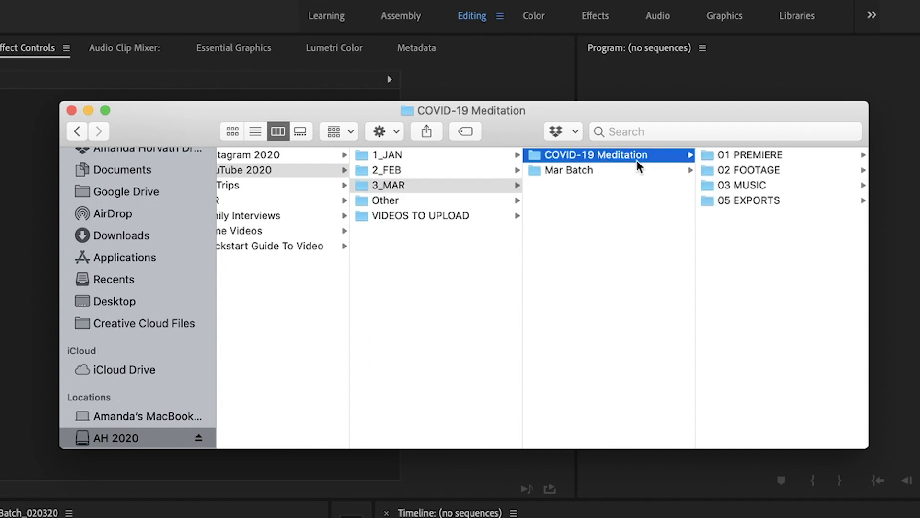
pyautogui.click(631, 174)
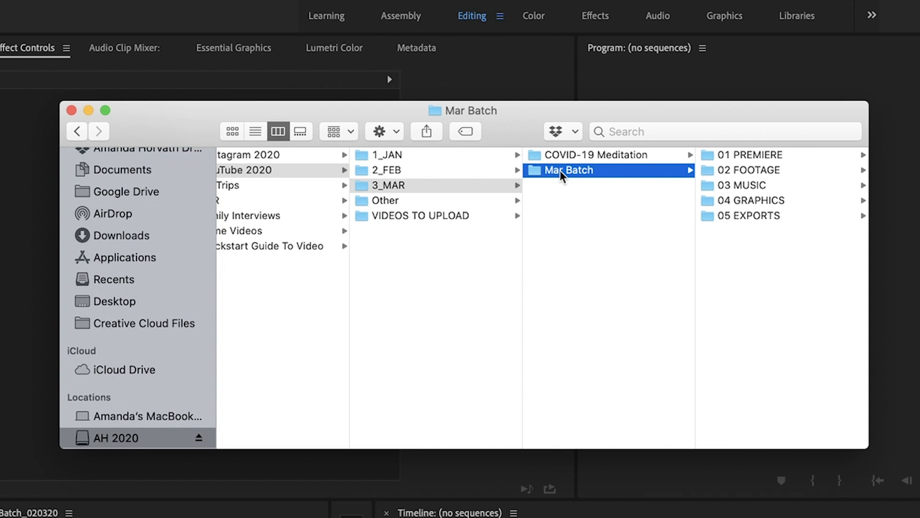
pyautogui.hscroll(1, 585, 175)
# - Enter 01 PREMIERE, widen the window and last column, and preview March Batch_030220.prproj
pyautogui.press('Right')
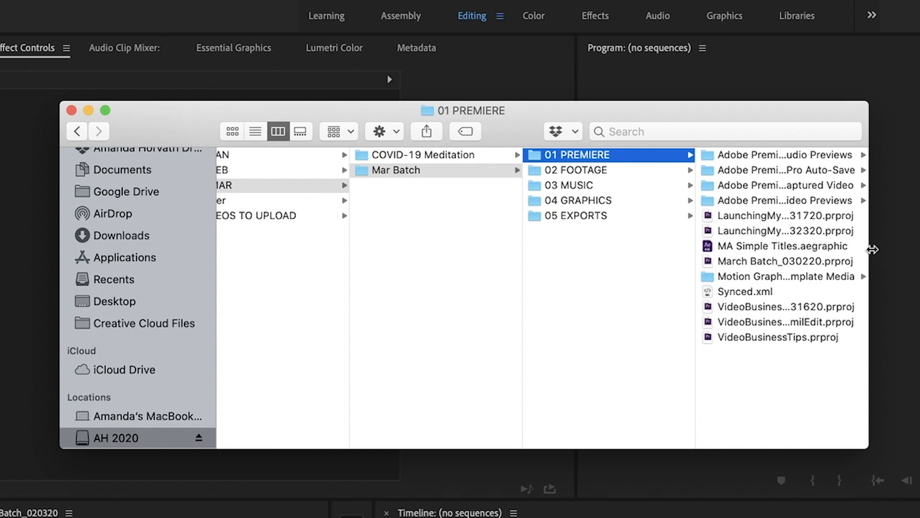
pyautogui.moveTo(871, 247); pyautogui.dragTo(919, 249)
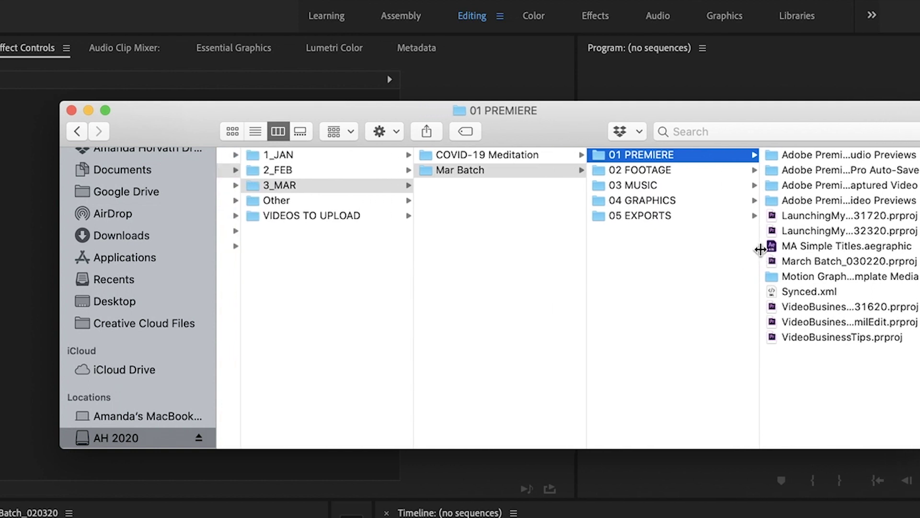
pyautogui.moveTo(756, 249); pyautogui.dragTo(709, 252)
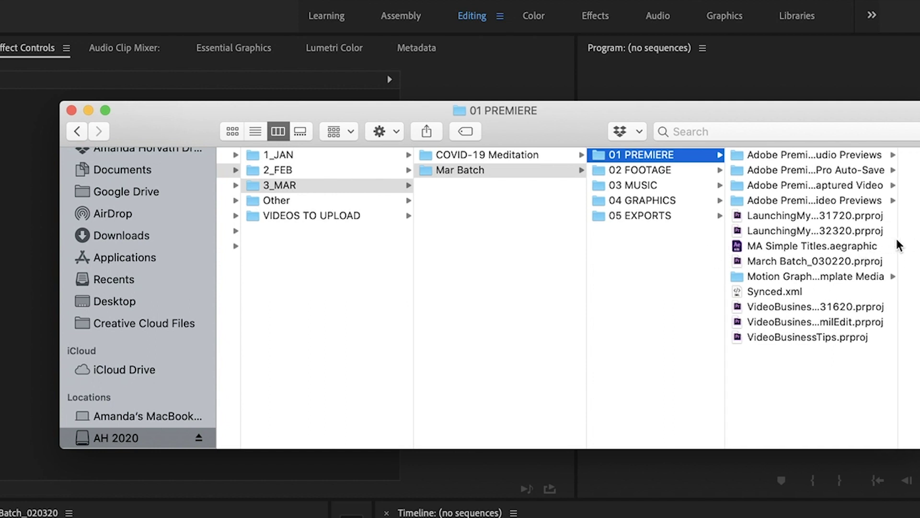
pyautogui.moveTo(900, 245); pyautogui.dragTo(919, 253)
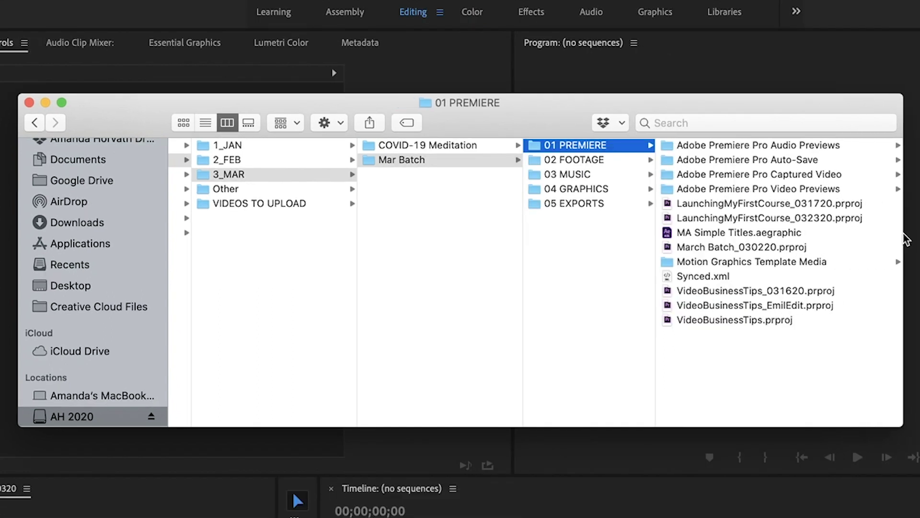
pyautogui.click(763, 248)
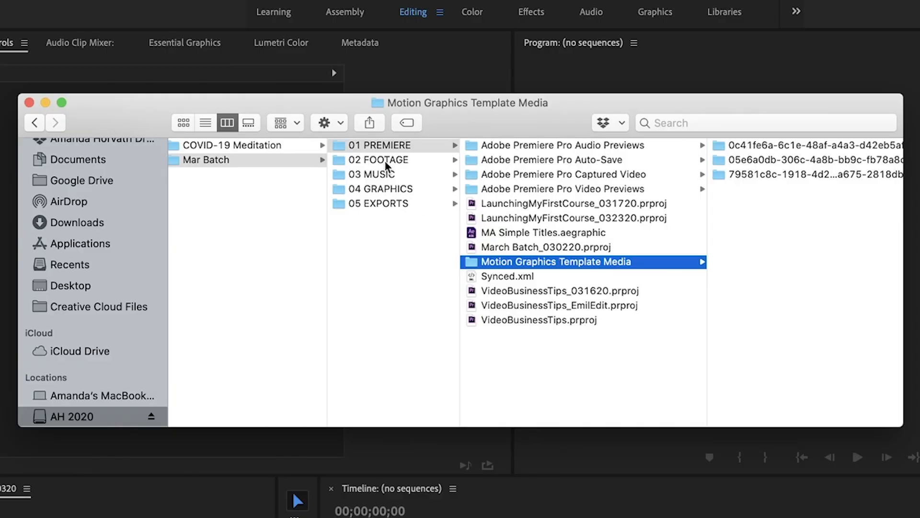
# - Open Mar Batch's 02 FOOTAGE folder
pyautogui.click(384, 160)
# - Widen the folder column and look inside A-ROLL's AUDIO, VIDEO and _PROXIES folders
pyautogui.moveTo(456, 171); pyautogui.dragTo(494, 176)
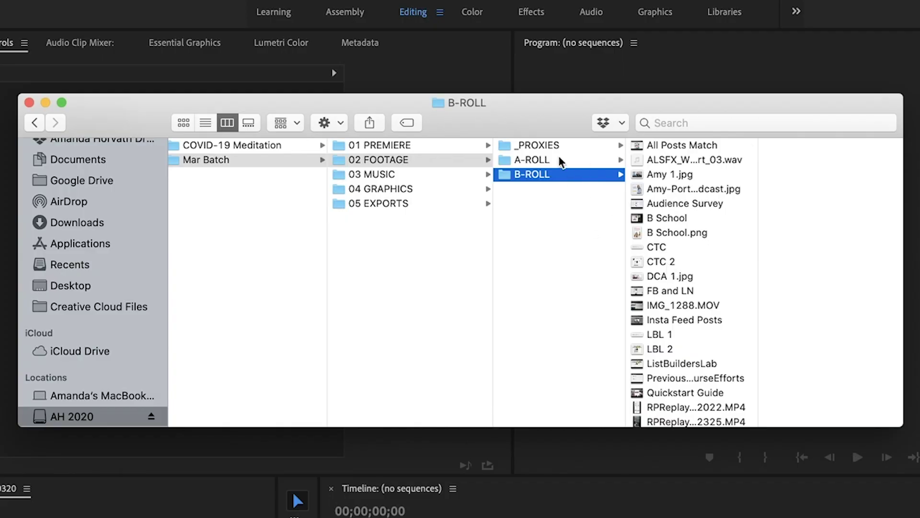
pyautogui.click(575, 161)
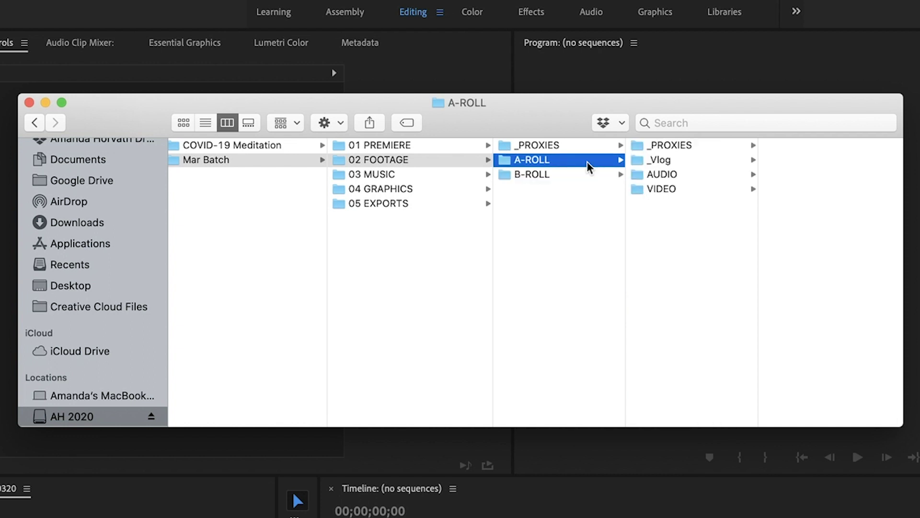
pyautogui.click(675, 177)
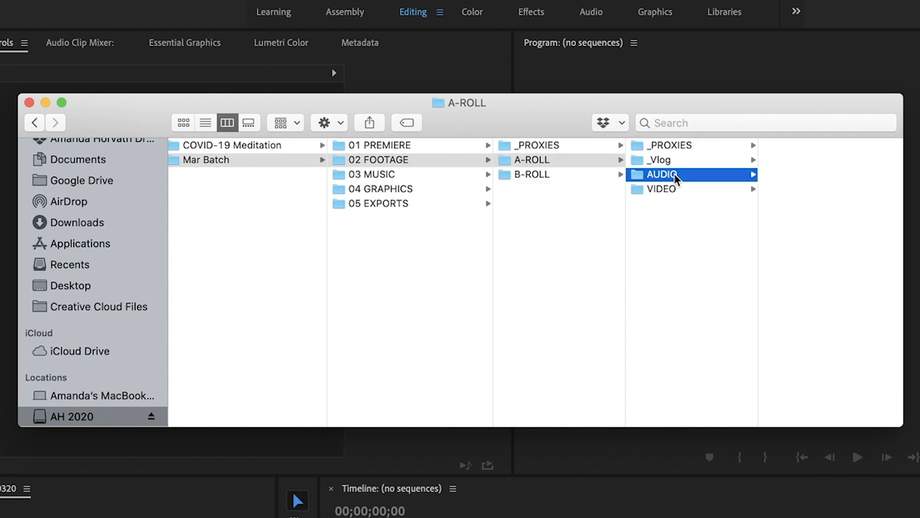
pyautogui.click(665, 192)
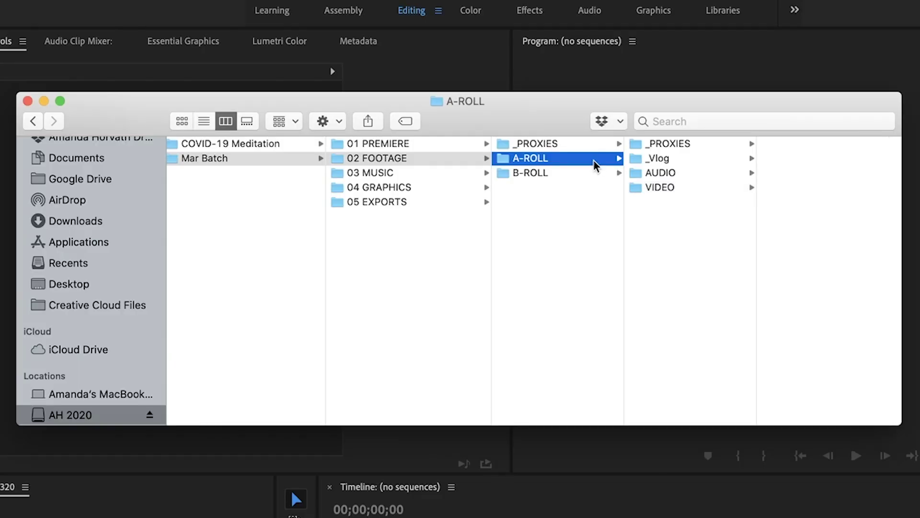
pyautogui.click(680, 146)
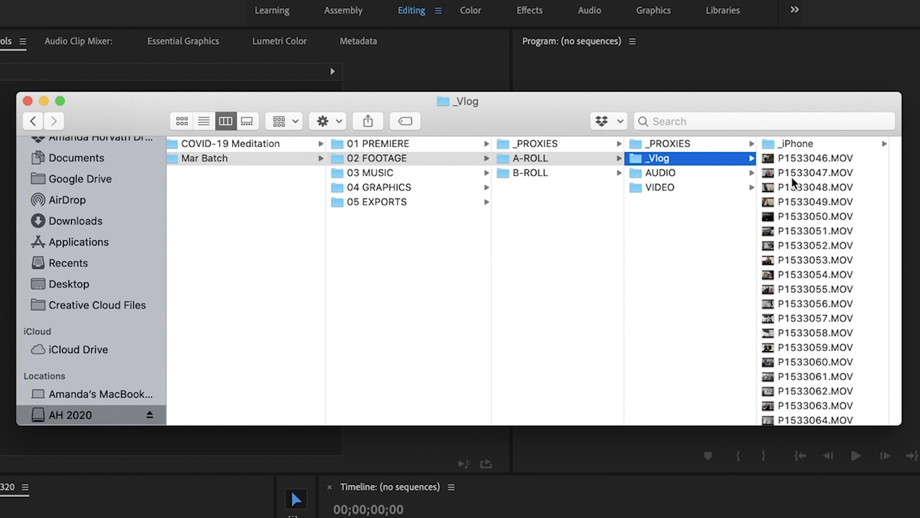
# - Open Mar Batch's 03 MUSIC folder
pyautogui.click(429, 176)
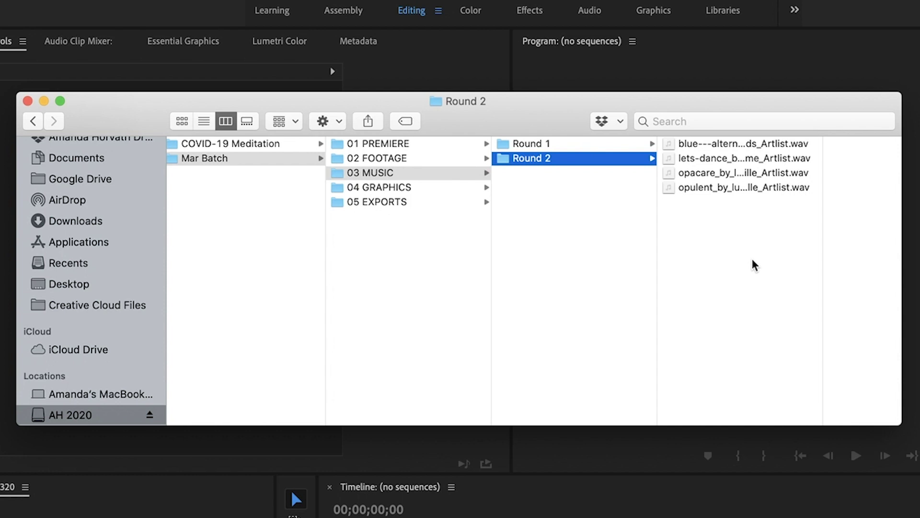
# - Select the Round 2 tracks, return to 03 MUSIC, then open 04 GRAPHICS and preview 4.png
pyautogui.moveTo(755, 265); pyautogui.dragTo(733, 144)
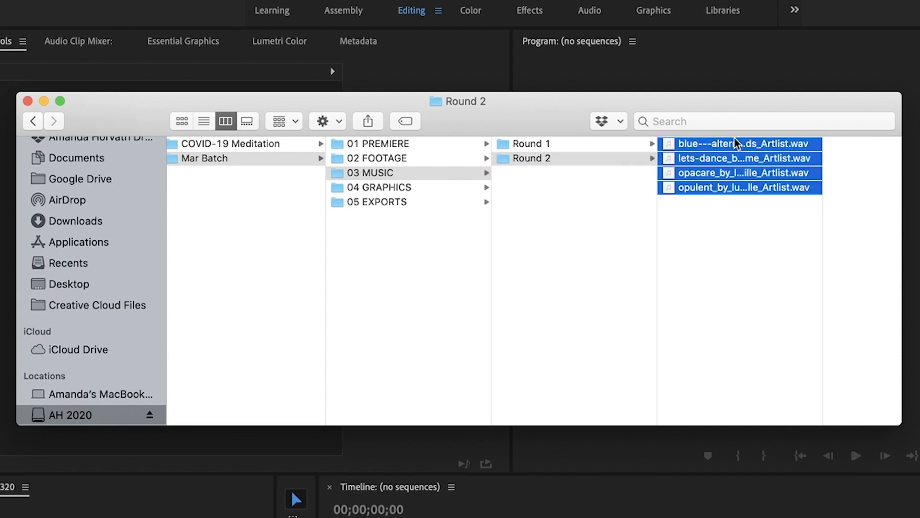
pyautogui.click(603, 258)
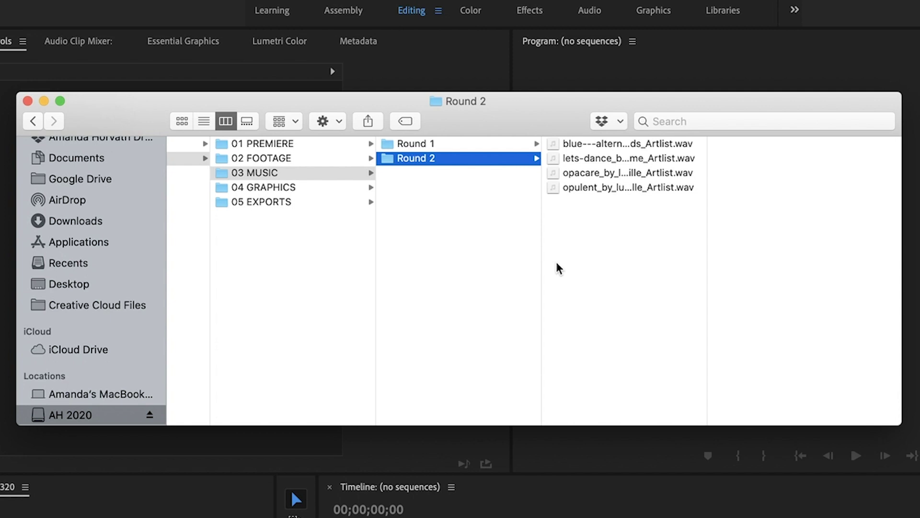
pyautogui.moveTo(426, 165); pyautogui.dragTo(508, 183)
pyautogui.press('Left')
pyautogui.click(339, 190)
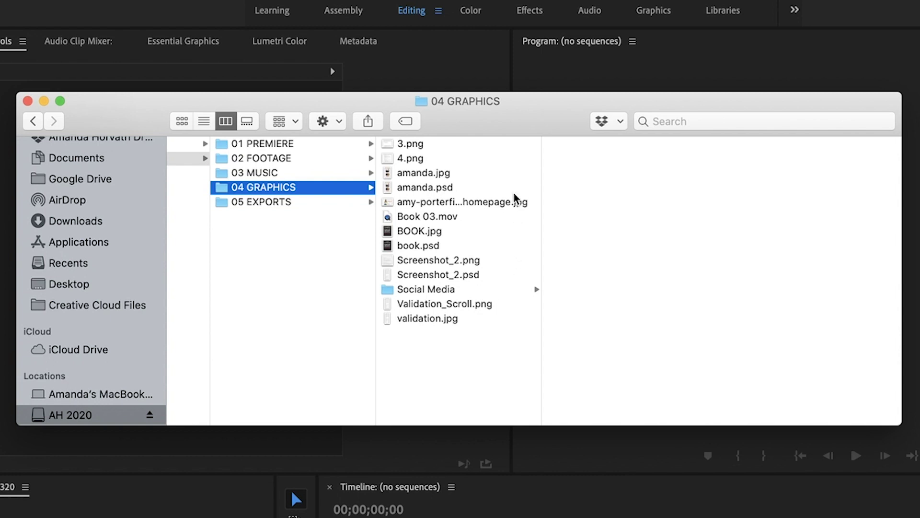
pyautogui.click(507, 158)
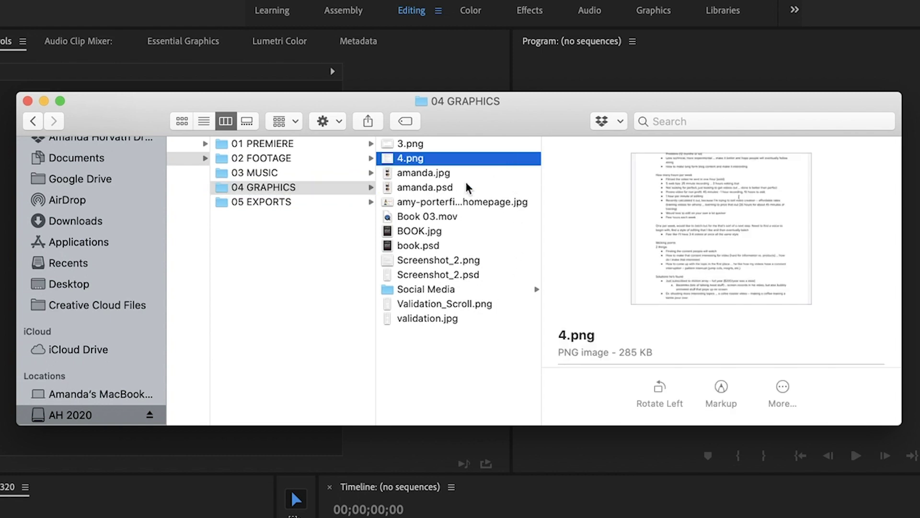
pyautogui.press('Down')
pyautogui.press('Down')
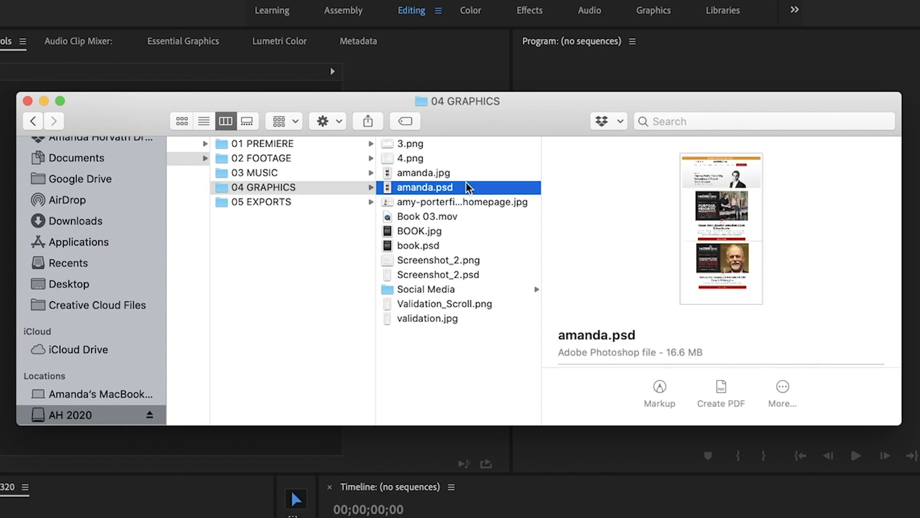
pyautogui.press('Down')
pyautogui.press('Down')
pyautogui.press('Down')
pyautogui.press('Down')
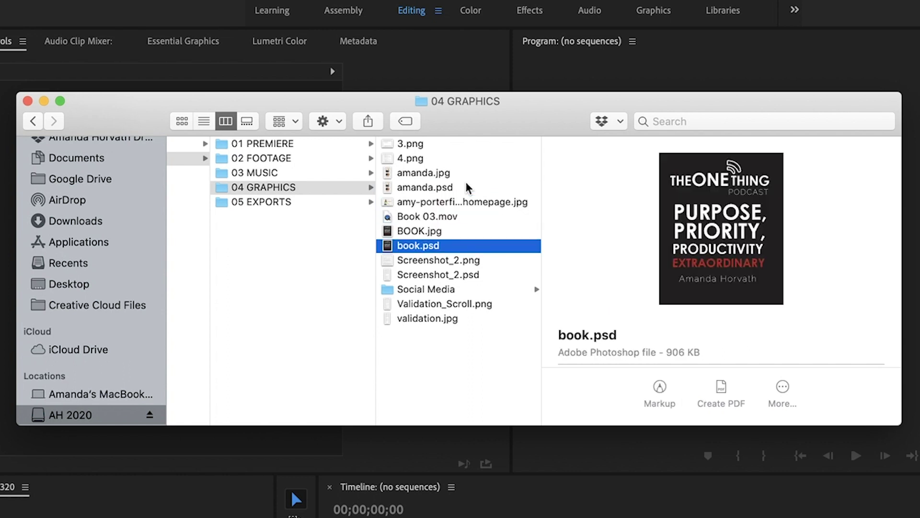
pyautogui.press('Down')
pyautogui.press('Down')
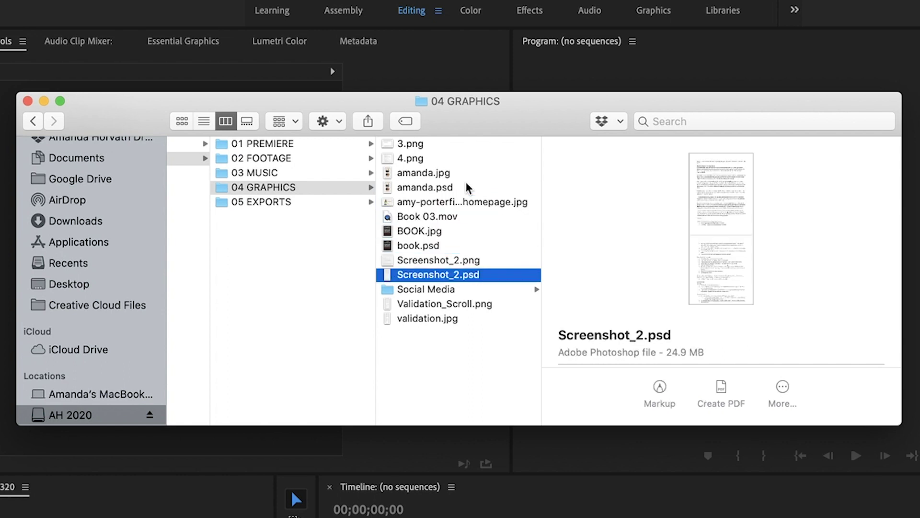
pyautogui.press('Down')
pyautogui.press('Down')
pyautogui.press('Down')
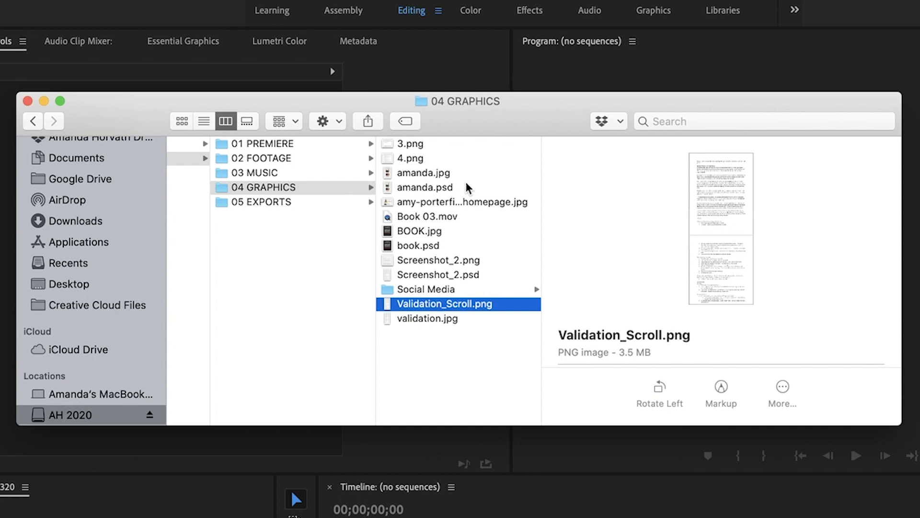
pyautogui.press('Up')
pyautogui.press('Up')
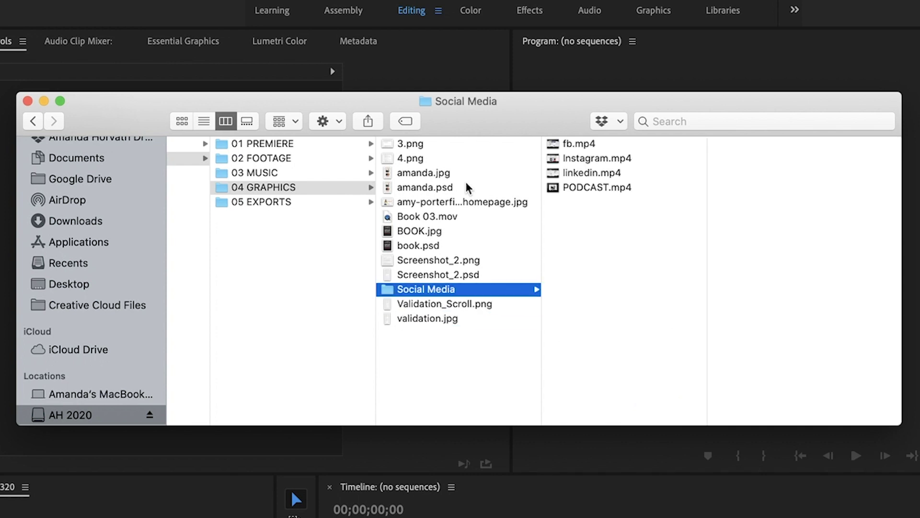
pyautogui.press('Left')
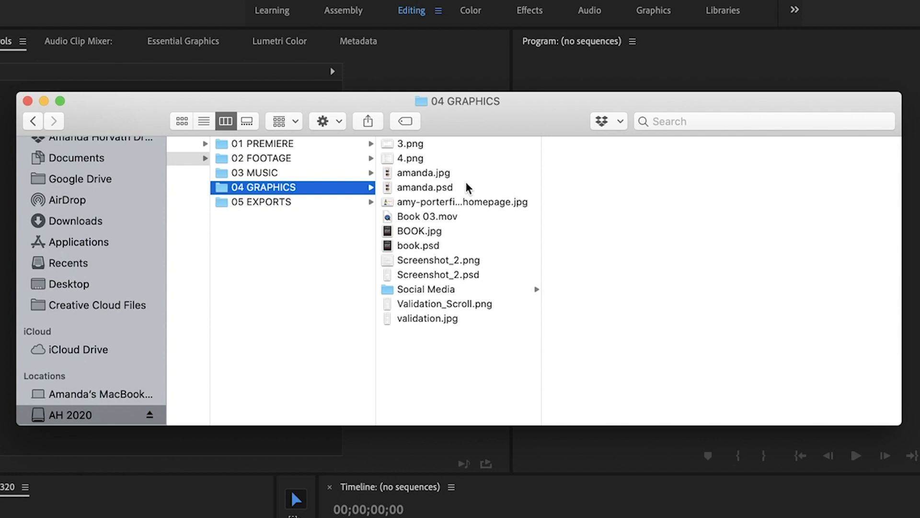
# - Open Mar Batch's 05 EXPORTS folder to list its exported mp4 videos
pyautogui.press('Down')
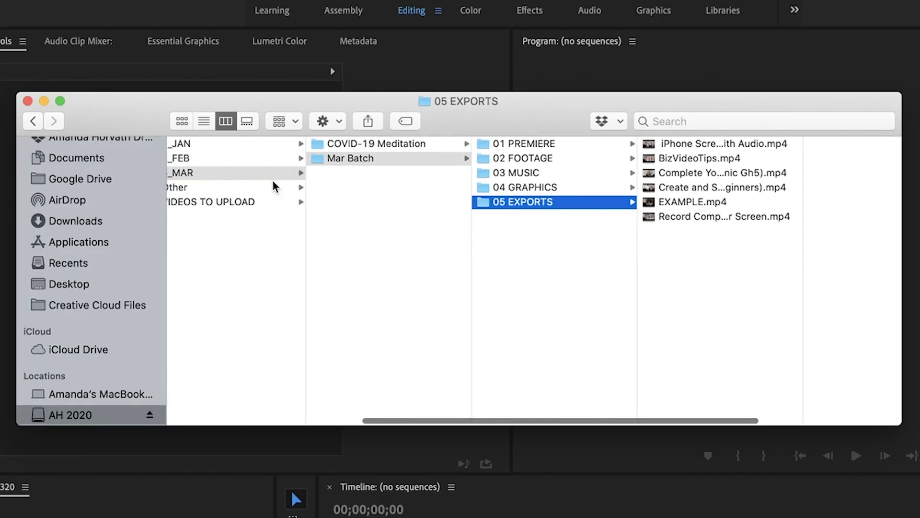
pyautogui.click(364, 159)
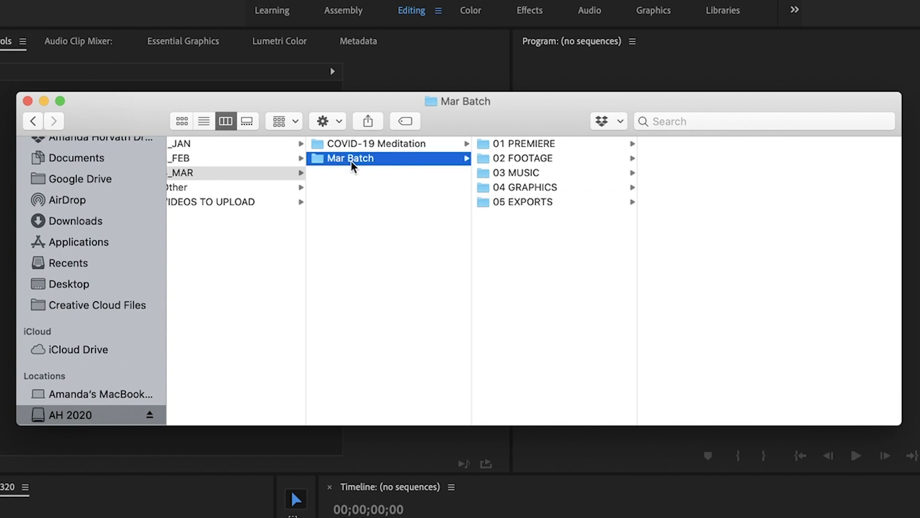
pyautogui.click(537, 203)
pyautogui.moveTo(717, 158); pyautogui.dragTo(739, 171)
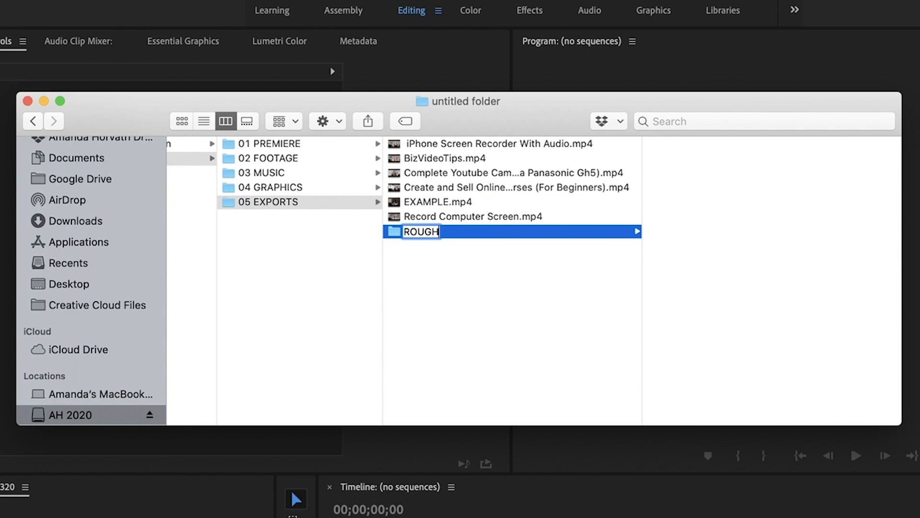
# - Finish naming the ROUGH CUTS folder and create a second folder named FINAL
pyautogui.write('CUTS')
pyautogui.press('Return')
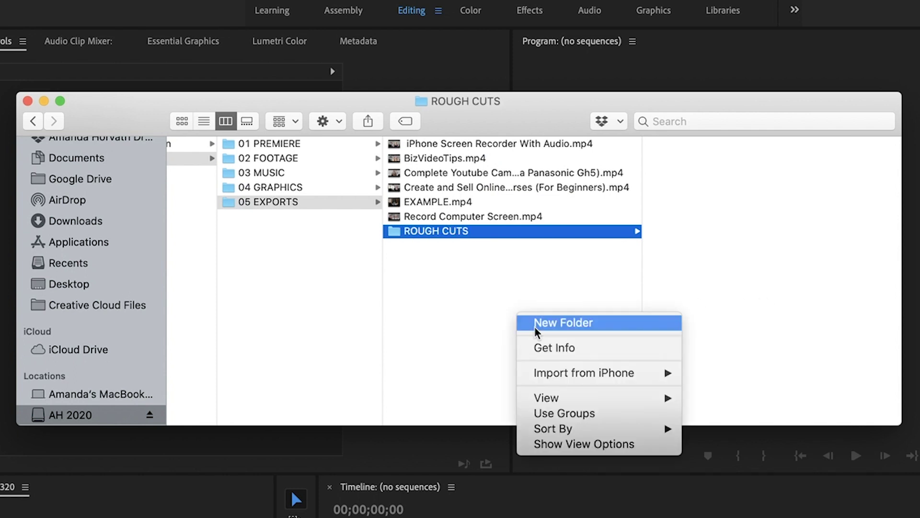
pyautogui.press('super+shift+n')
pyautogui.write('FINAL')
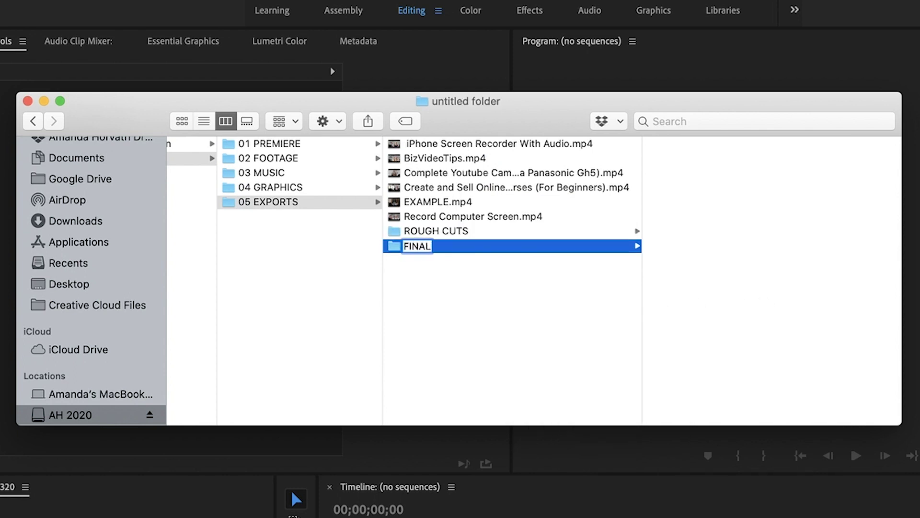
pyautogui.press('Return')
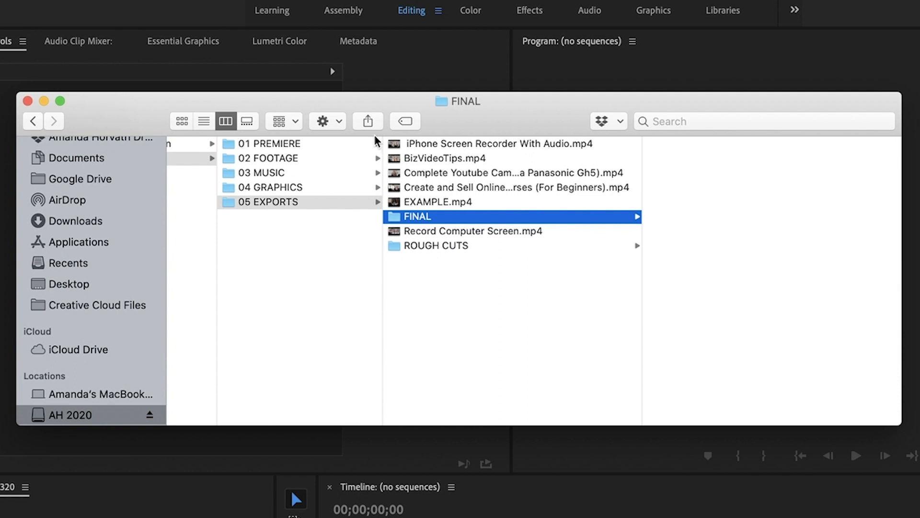
pyautogui.rightClick(459, 216)
pyautogui.click(446, 247)
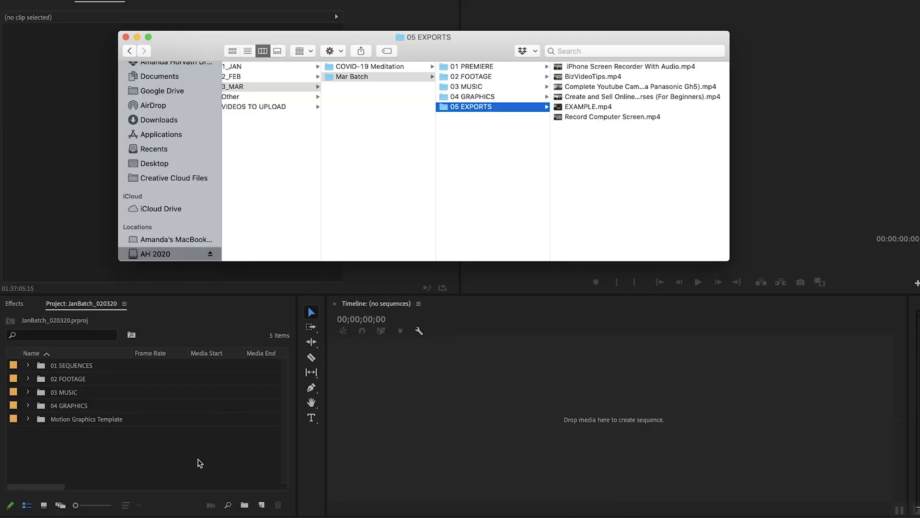
# - Compare Premiere's bins with Mar Batch's folders 01 PREMIERE through 04 GRAPHICS, then select the 02 FOOTAGE bin
pyautogui.click(200, 463)
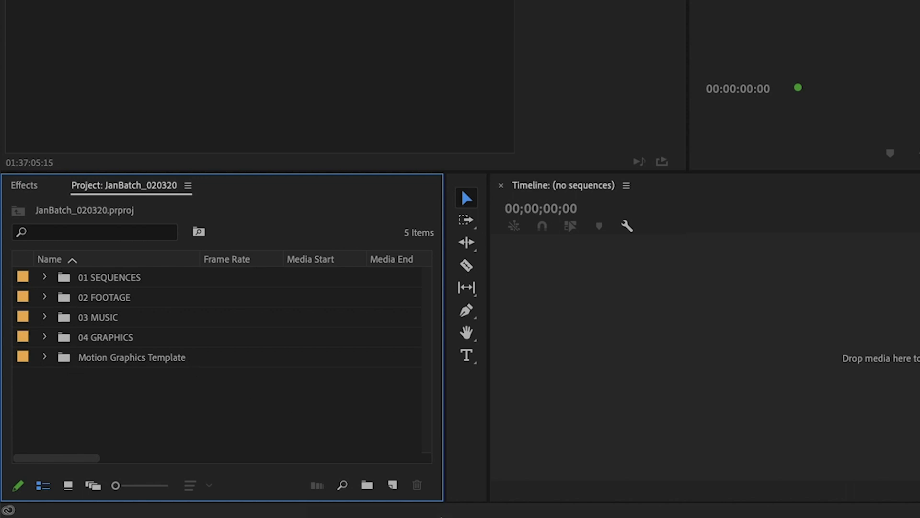
pyautogui.click(342, 479)
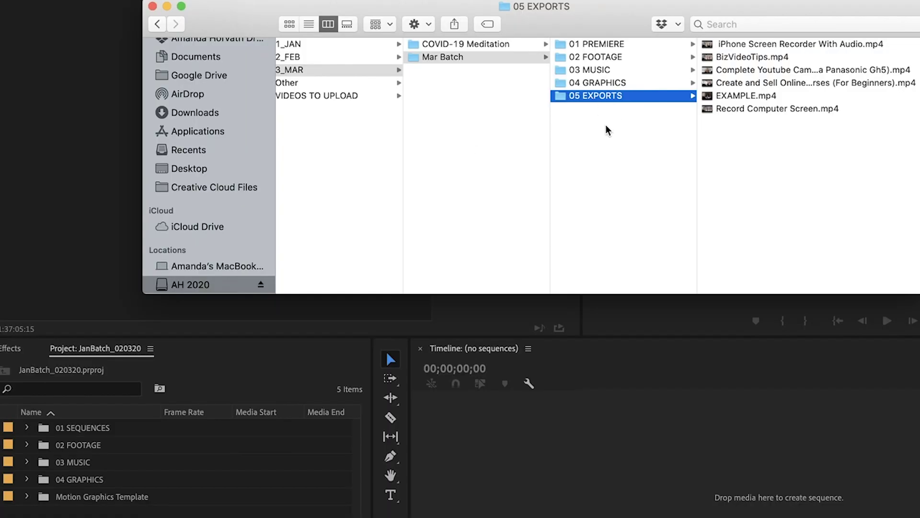
pyautogui.click(606, 45)
pyautogui.keyDown('shift'); pyautogui.click(605, 96); pyautogui.keyUp('shift')
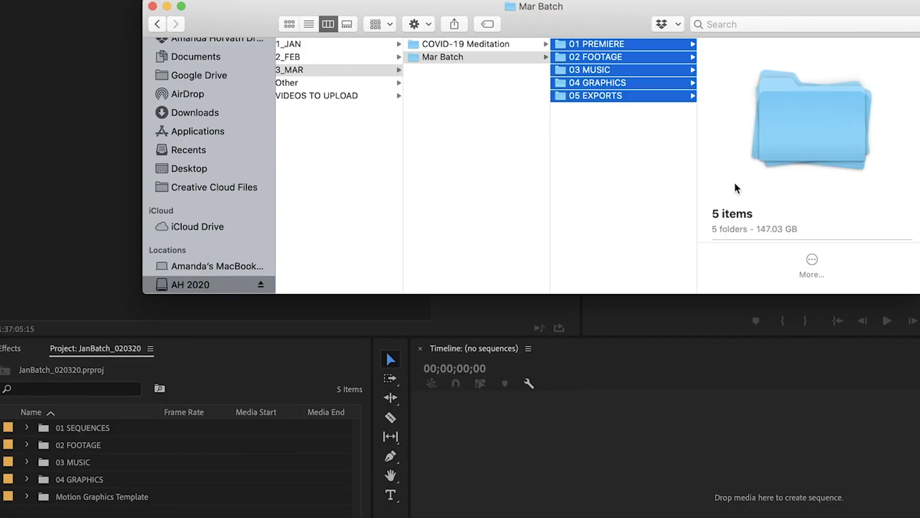
pyautogui.click(641, 156)
pyautogui.click(611, 48)
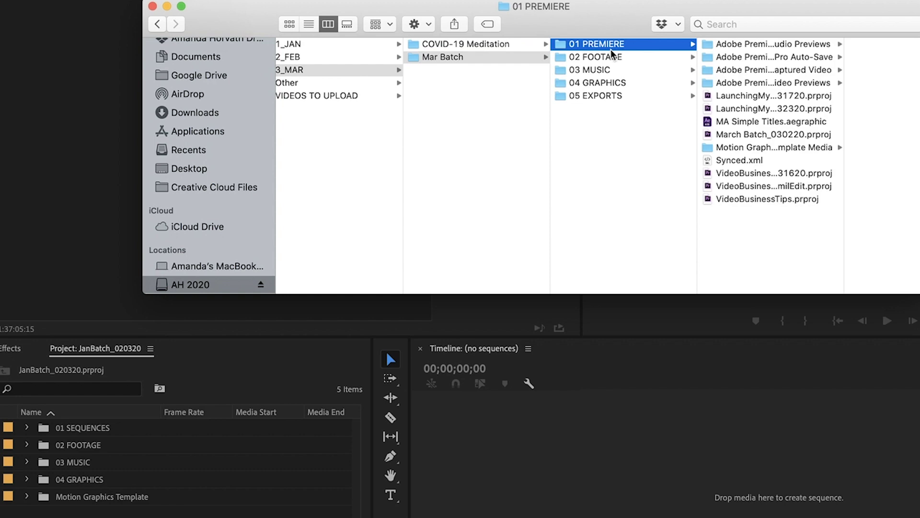
pyautogui.click(610, 58)
pyautogui.keyDown('super'); pyautogui.click(634, 85); pyautogui.keyUp('super')
pyautogui.keyDown('super'); pyautogui.click(617, 70); pyautogui.keyUp('super')
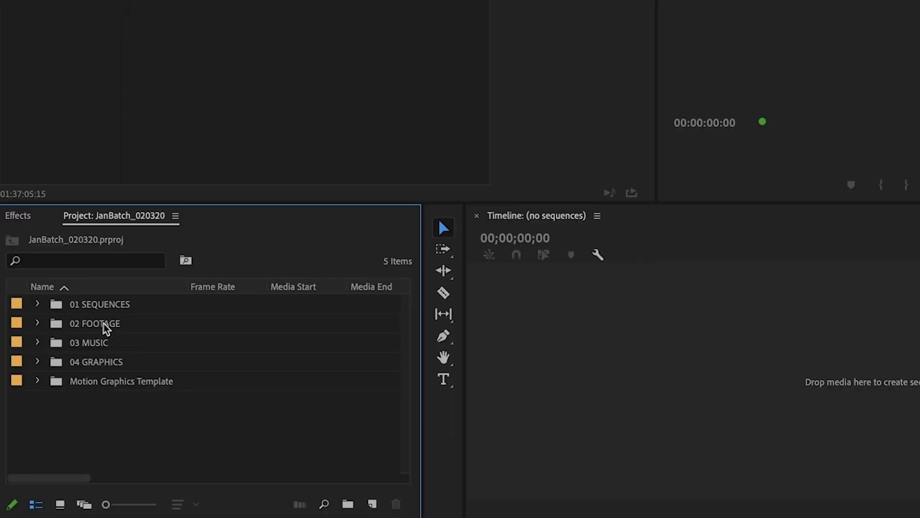
pyautogui.click(85, 445)
# - Expand 01 SEQUENCES and Assistant Editing, then open the ALL sequence in the timeline
pyautogui.keyDown('shift'); pyautogui.click(84, 478); pyautogui.keyUp('shift')
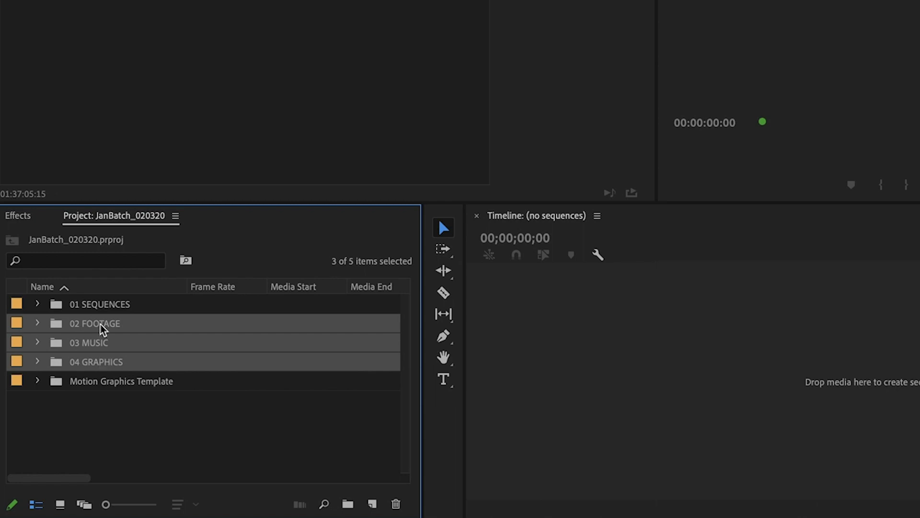
pyautogui.click(101, 311)
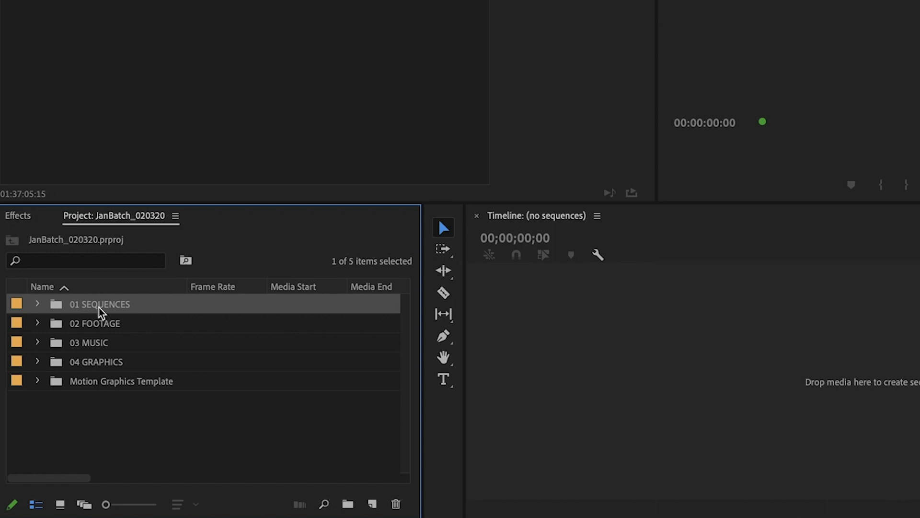
pyautogui.click(37, 304)
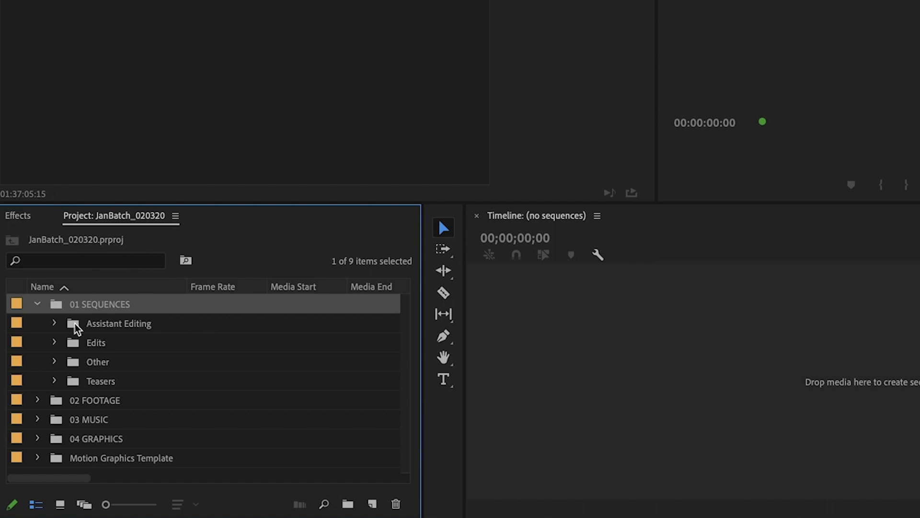
pyautogui.click(102, 328)
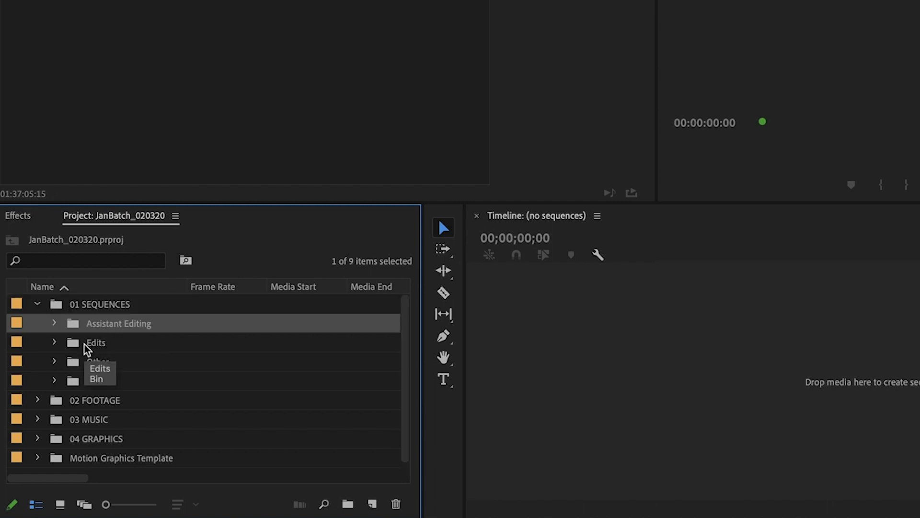
pyautogui.click(54, 325)
pyautogui.click(92, 350)
pyautogui.doubleClick(92, 348)
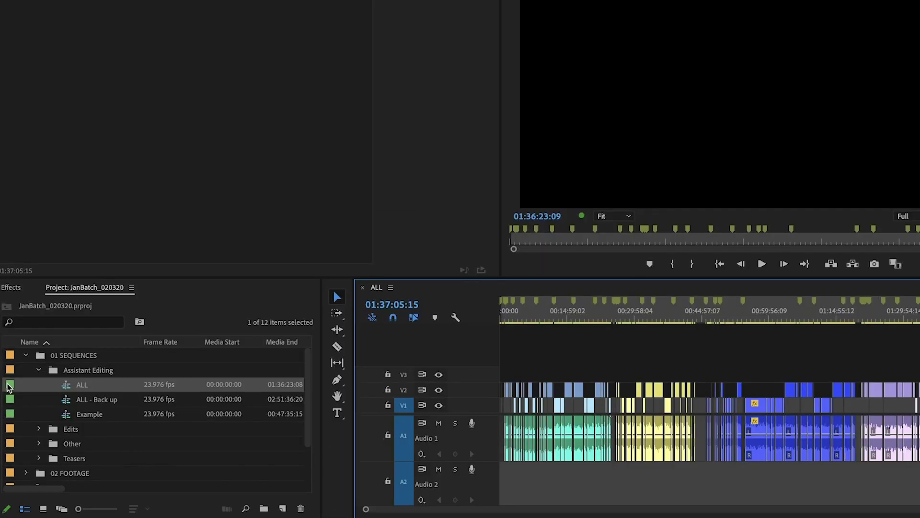
# - Expand the Edits bin and open the Fastest Method For Producing Videos sequence in the timeline
pyautogui.click(38, 429)
pyautogui.scroll(-2, 72, 438)
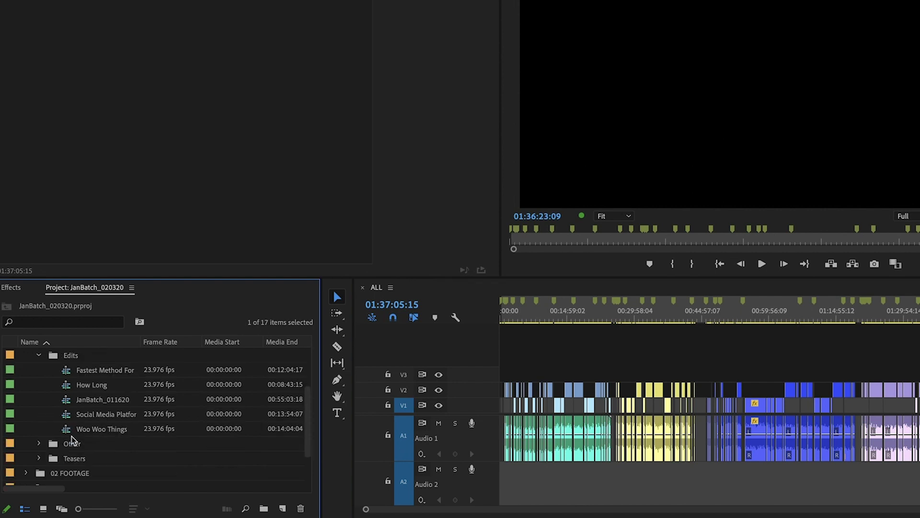
pyautogui.doubleClick(67, 373)
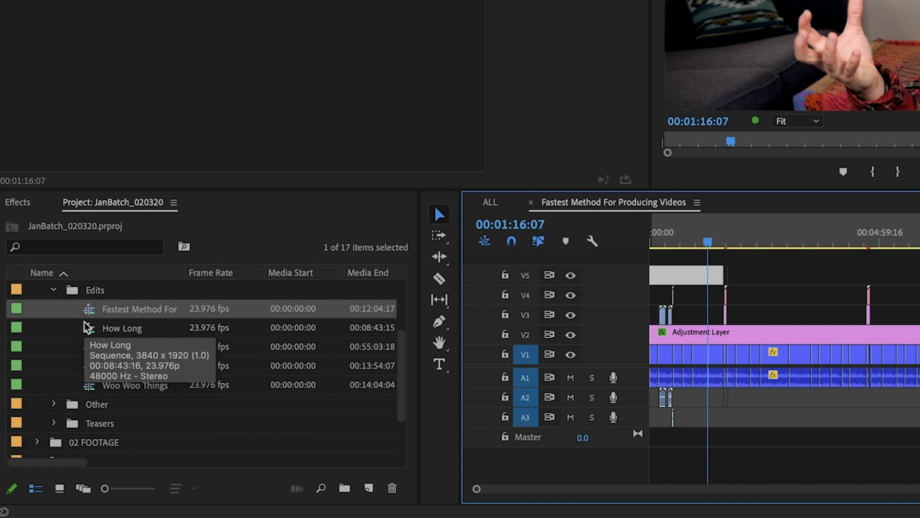
# - Collapse the Edits, Assistant Editing and 01 SEQUENCES bins, then expand 02 FOOTAGE
pyautogui.click(53, 290)
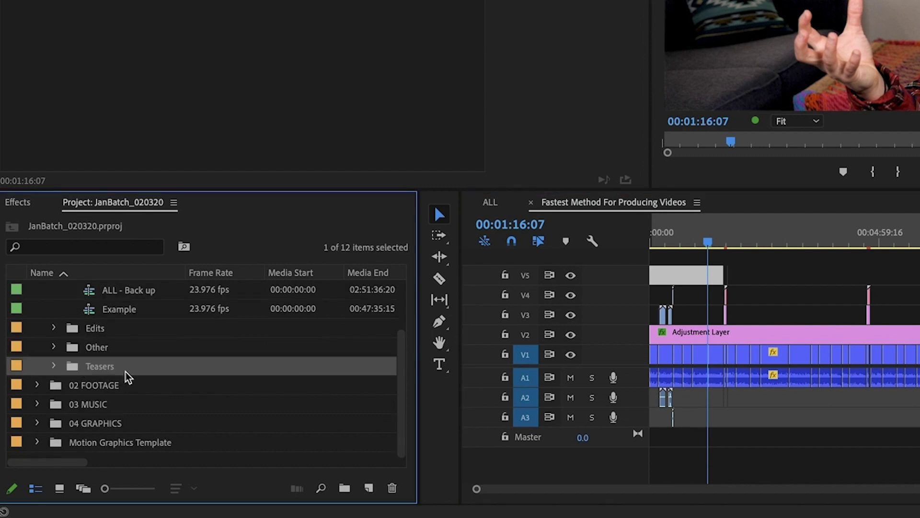
pyautogui.scroll(3, 127, 377)
pyautogui.click(53, 309)
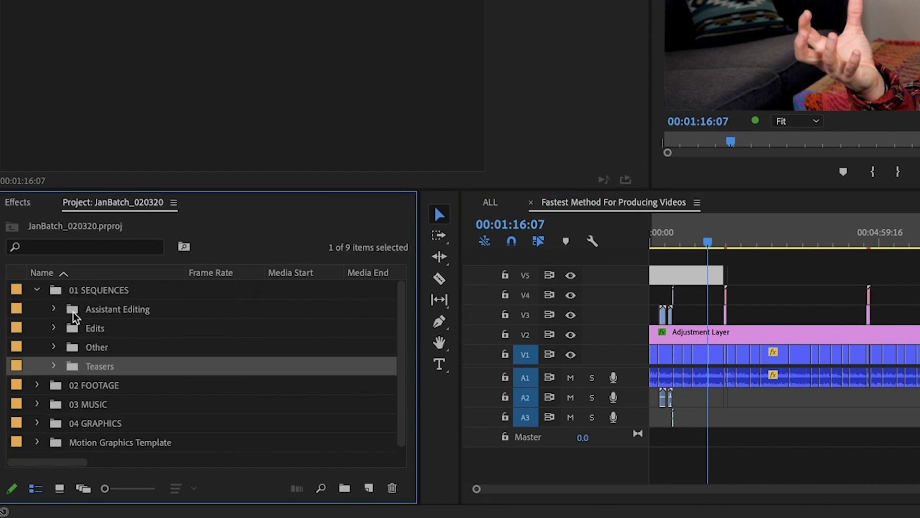
pyautogui.click(98, 346)
pyautogui.click(36, 290)
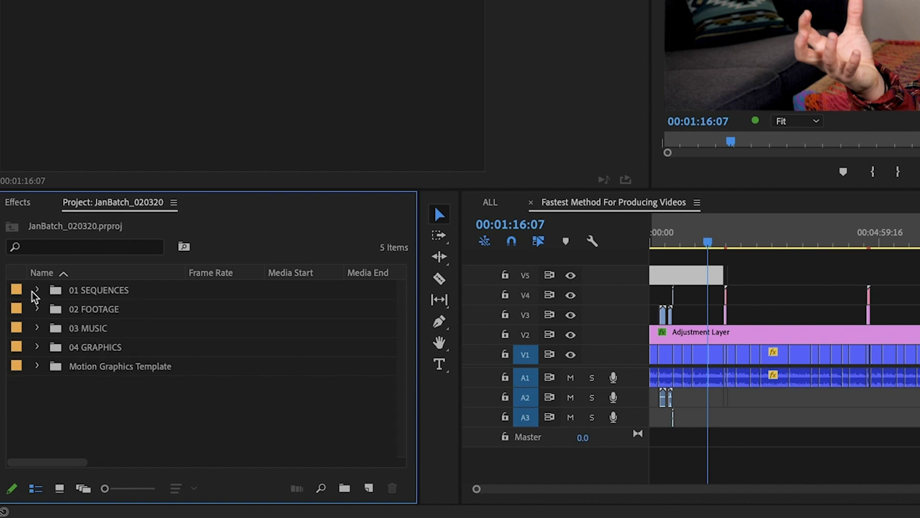
pyautogui.click(36, 308)
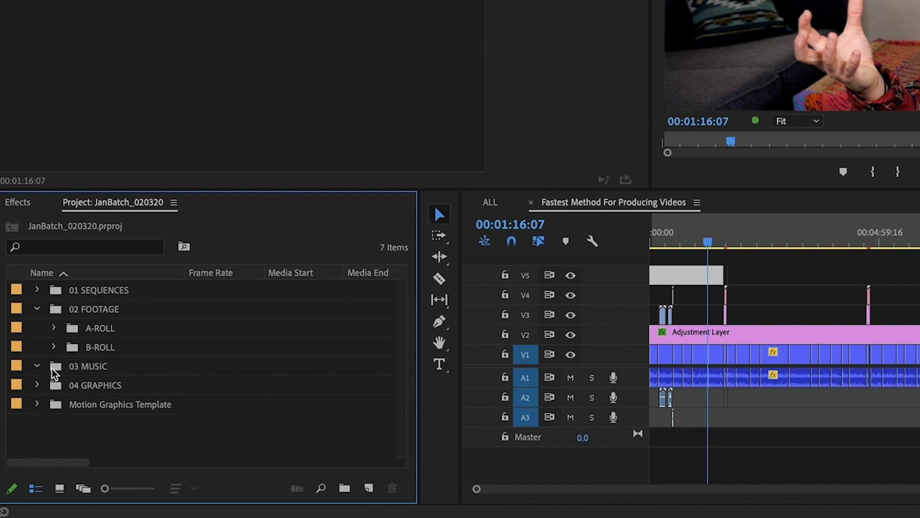
# - Expand 04 GRAPHICS, browse the AH GRAPHICS bin's clips, then collapse AH GRAPHICS again
pyautogui.click(70, 371)
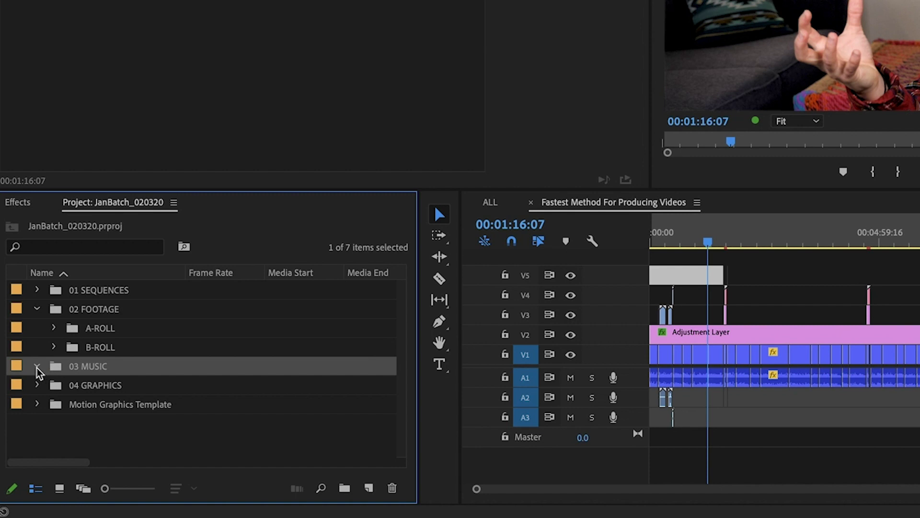
pyautogui.click(37, 384)
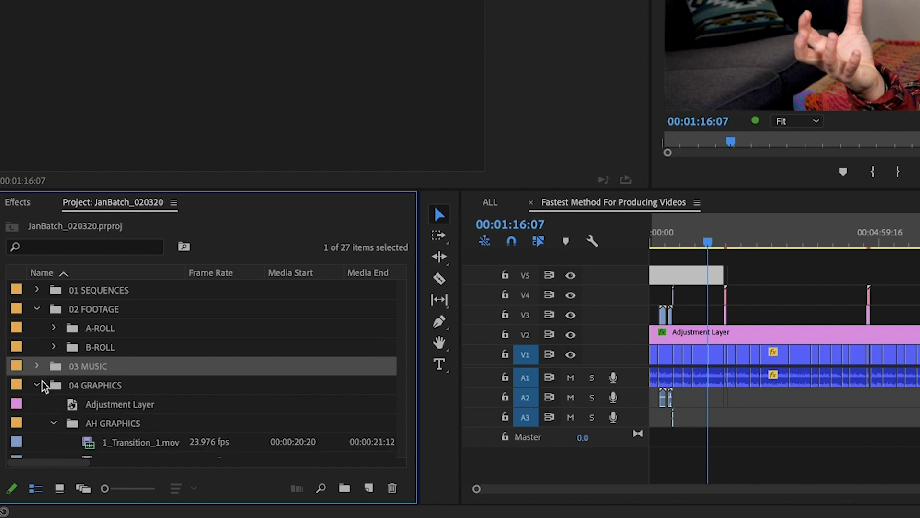
pyautogui.scroll(-3, 131, 382)
pyautogui.click(89, 313)
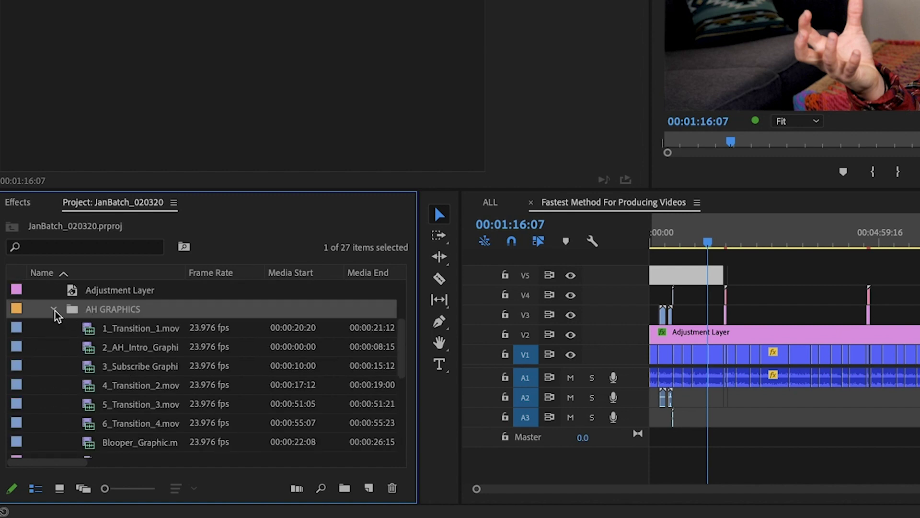
pyautogui.scroll(-5, 110, 341)
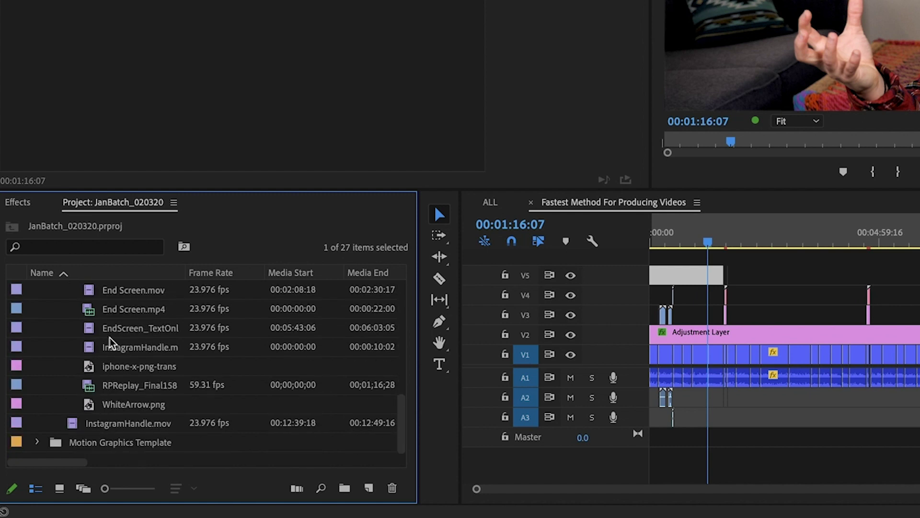
pyautogui.scroll(6, 113, 343)
pyautogui.click(52, 387)
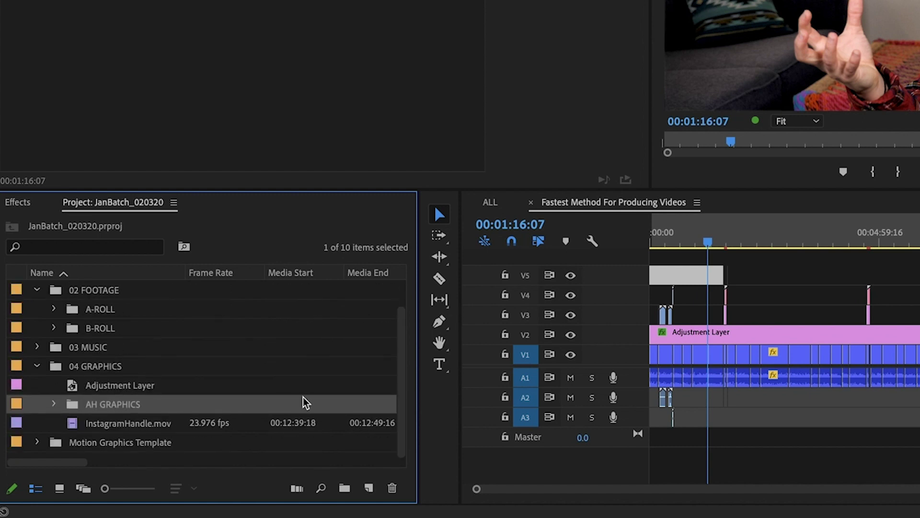
# - Select the Adjustment Layer clip, then show the drive's Other folder in Finder
pyautogui.click(124, 385)
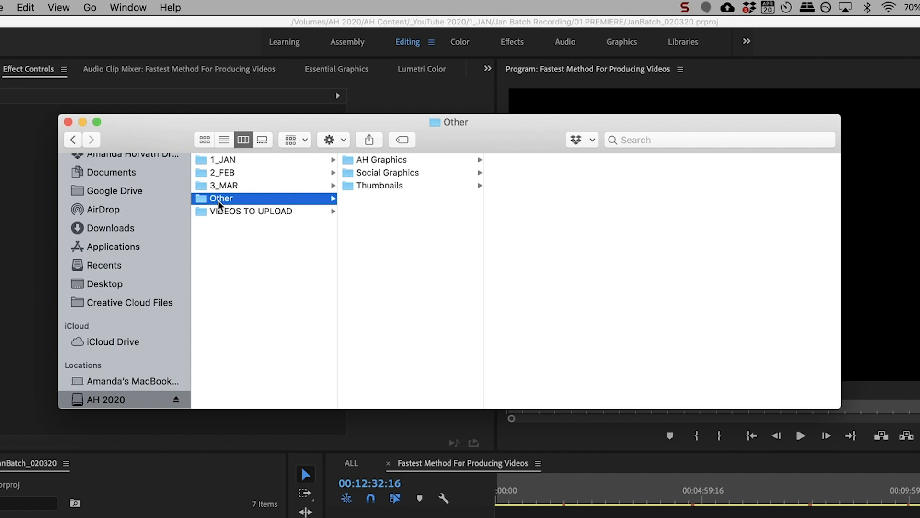
pyautogui.click(220, 201)
# - Browse the AH Graphics folder's 4k Graphics and 1080p Graphics files
pyautogui.click(464, 163)
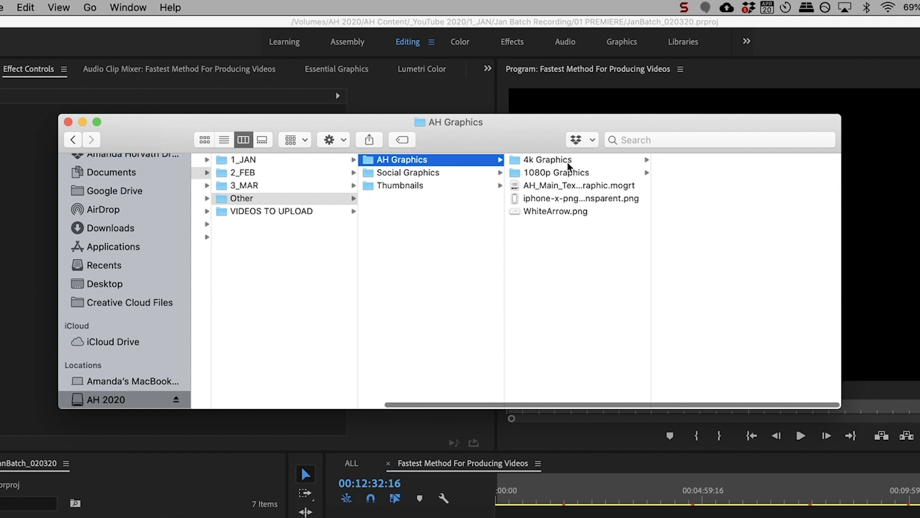
pyautogui.click(550, 160)
pyautogui.click(551, 172)
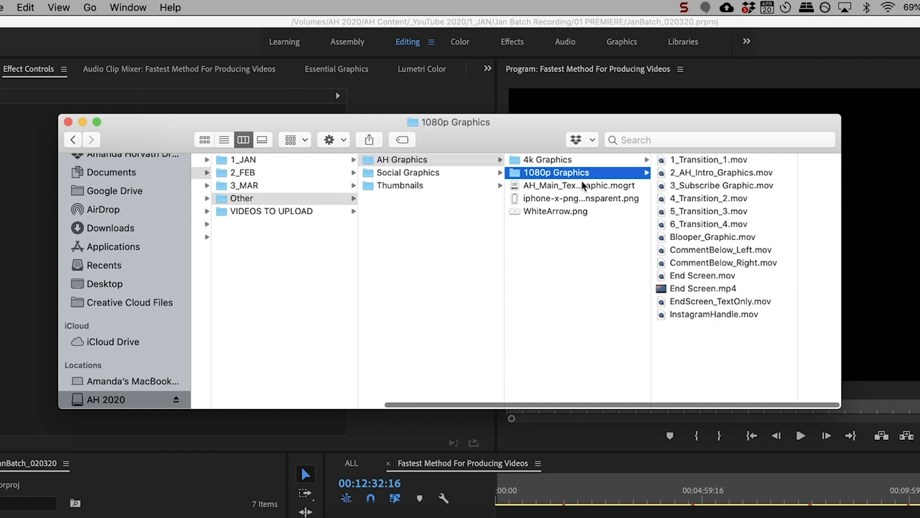
pyautogui.click(553, 160)
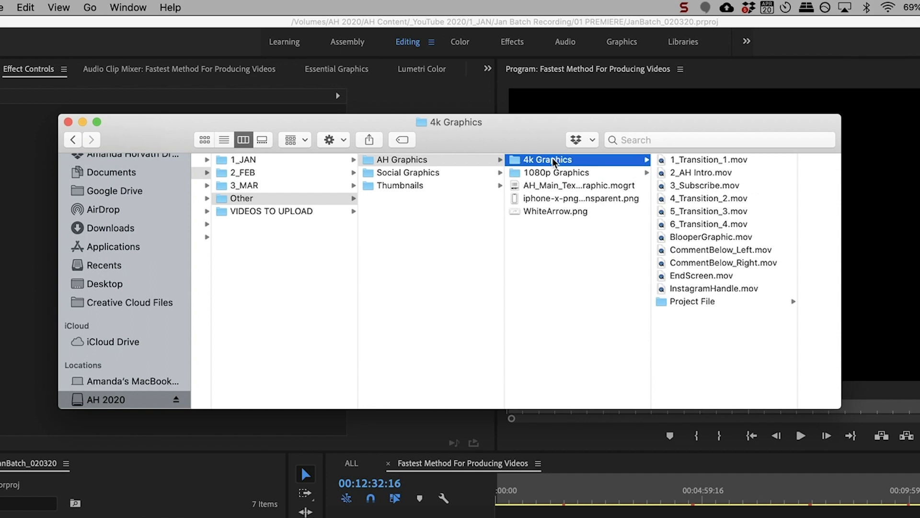
pyautogui.click(570, 175)
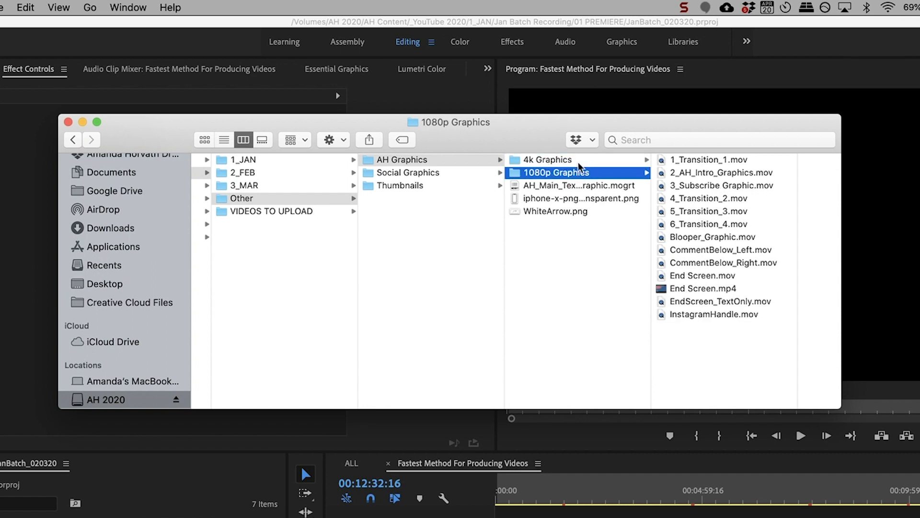
# - Preview LYN_Social.mp4 in Social Graphics > 05 EXPORTS > 2_FEB, then open Thumbnails > 2020
pyautogui.click(468, 174)
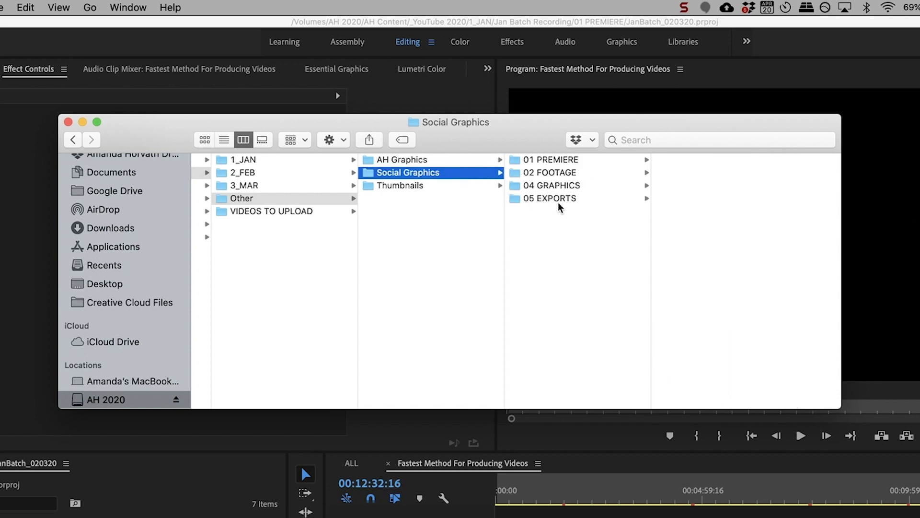
pyautogui.click(561, 198)
pyautogui.click(705, 177)
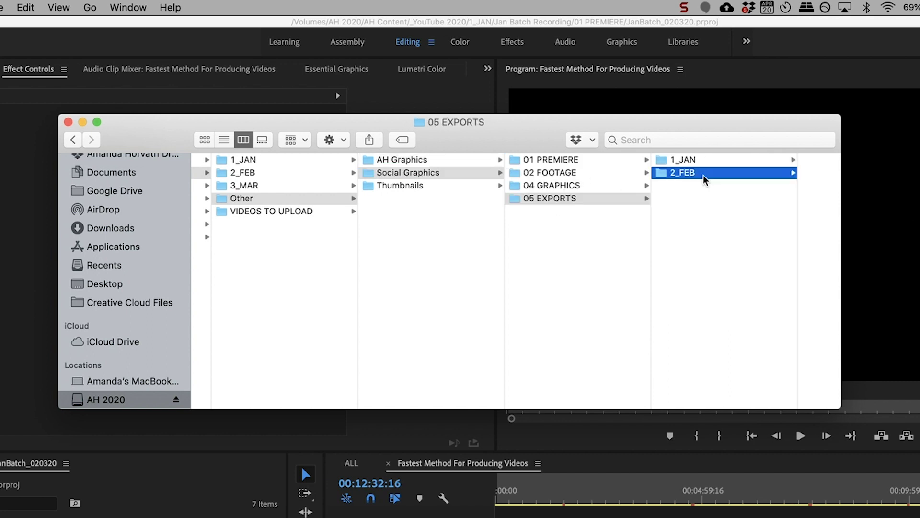
pyautogui.press('Right')
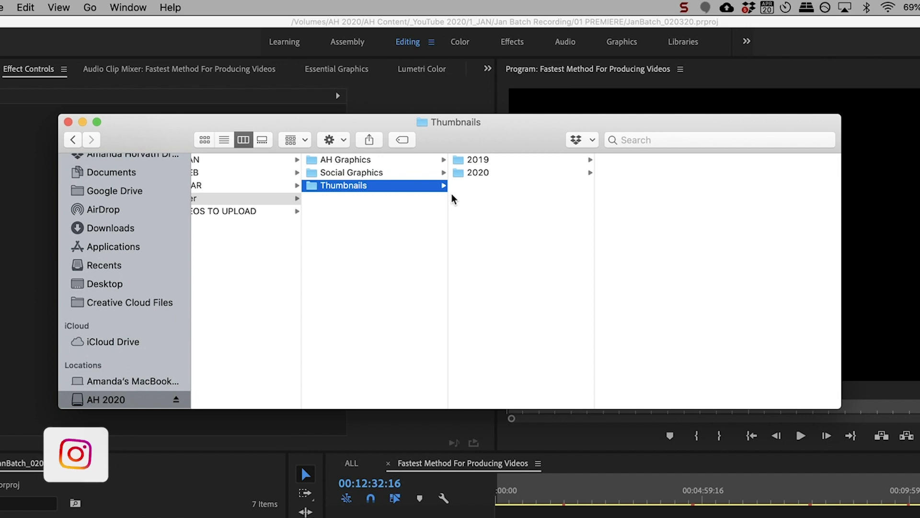
pyautogui.click(488, 173)
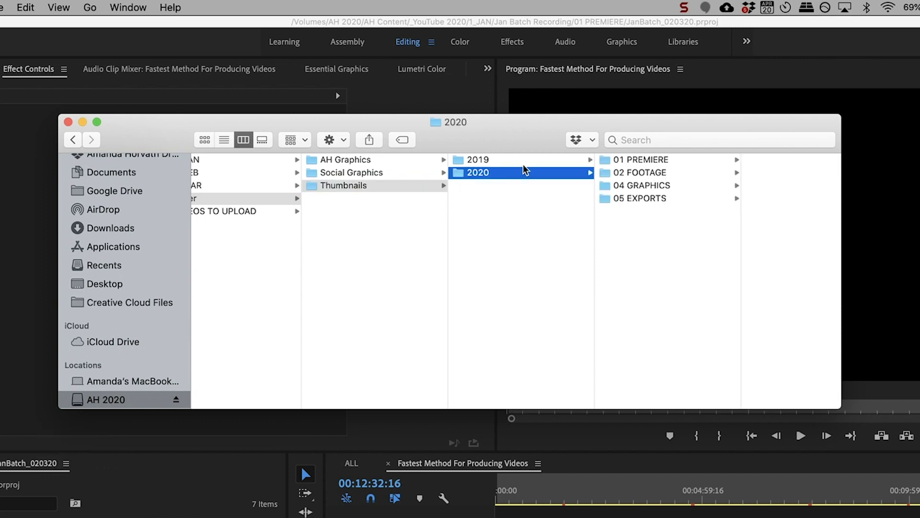
# - Browse the 02 FOOTAGE > 1_JAN thumbnail images, starting with Video84_opt11.jpg
pyautogui.click(640, 172)
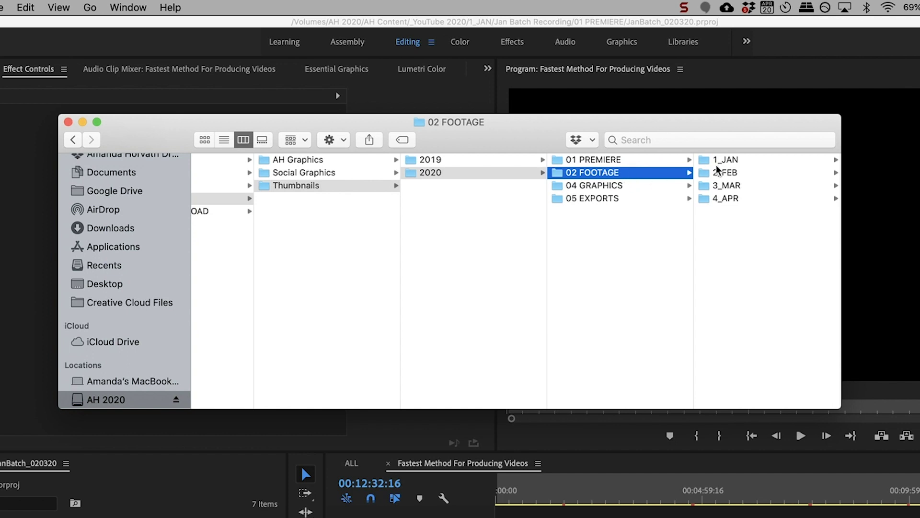
pyautogui.click(722, 162)
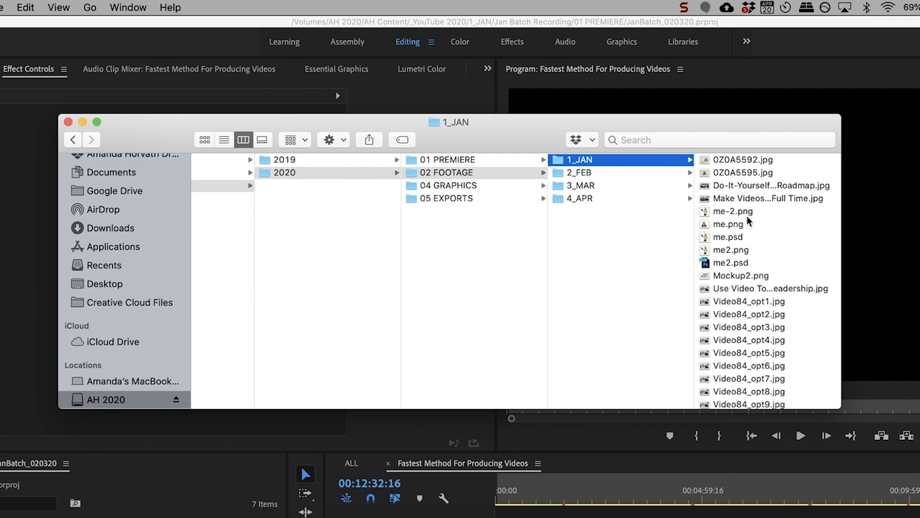
pyautogui.scroll(-5, 749, 221)
pyautogui.click(748, 222)
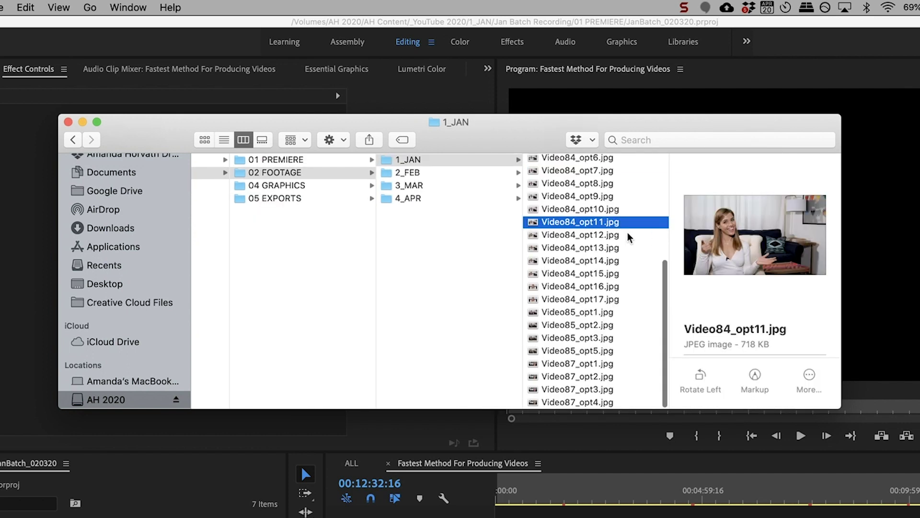
pyautogui.press('Down')
pyautogui.press('Down')
pyautogui.press('Down')
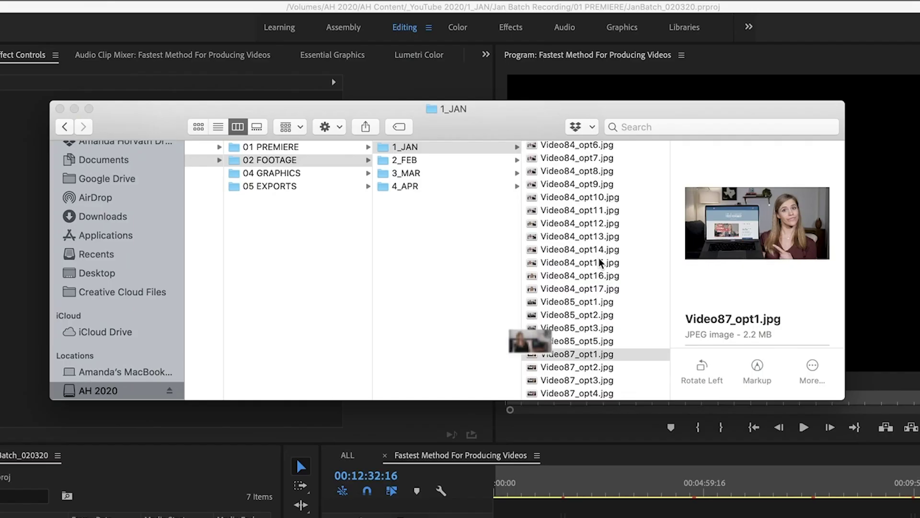
# - Preview 0Z0A0530.jpg in 3_MAR, then open the 2020 folder's 01 PREMIERE
pyautogui.press('Down')
pyautogui.press('Down')
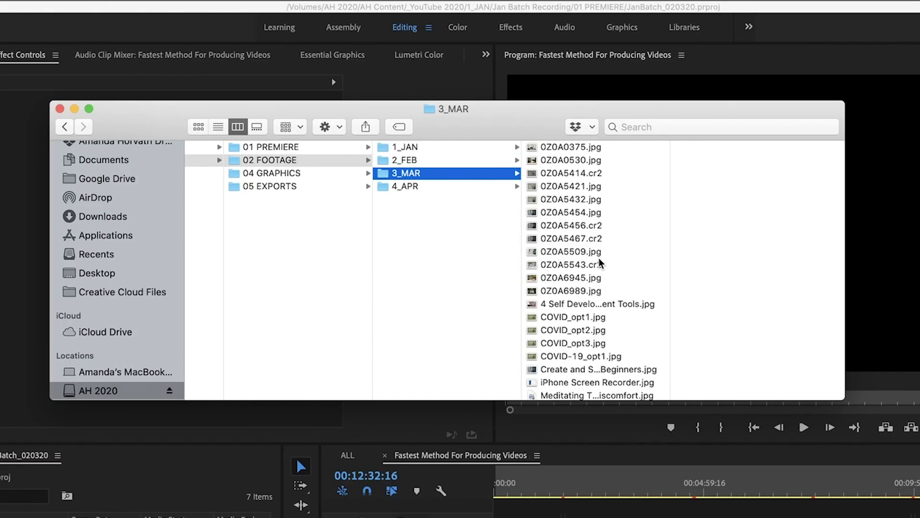
pyautogui.press('Right')
pyautogui.press('Down')
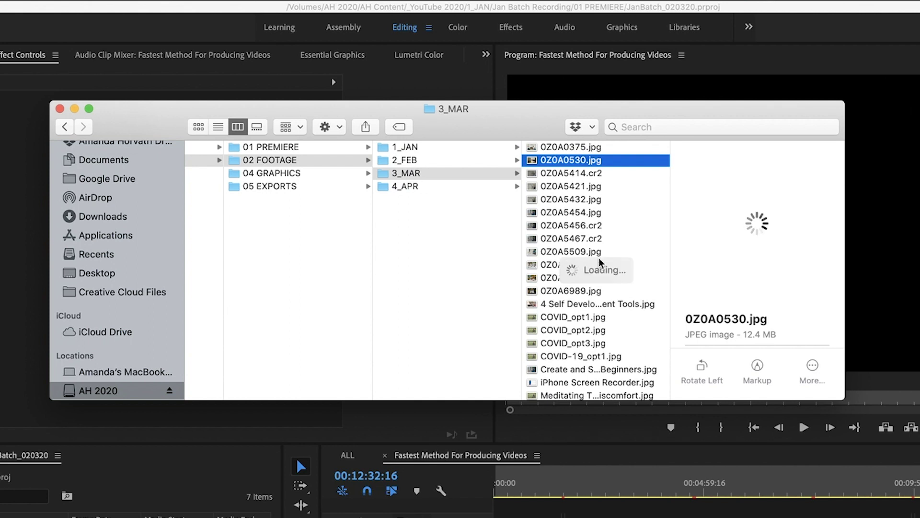
pyautogui.press('Left')
pyautogui.press('Left')
pyautogui.press('Left')
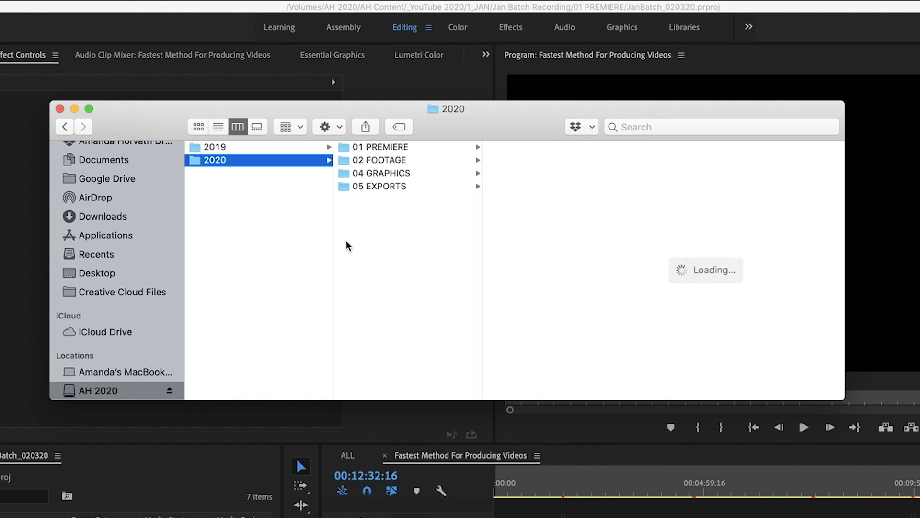
pyautogui.click(454, 152)
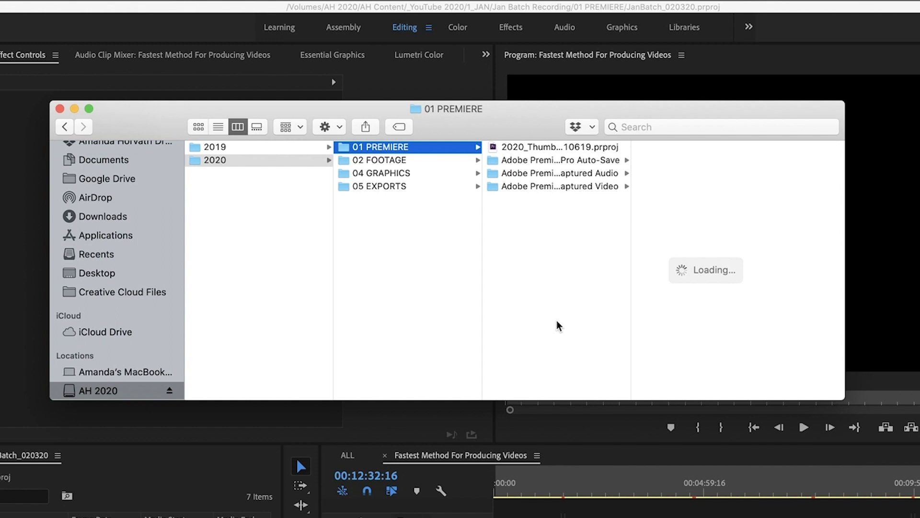
# - Step through the Video84 thumbnails in 05 EXPORTS > 1_JAN
pyautogui.click(463, 187)
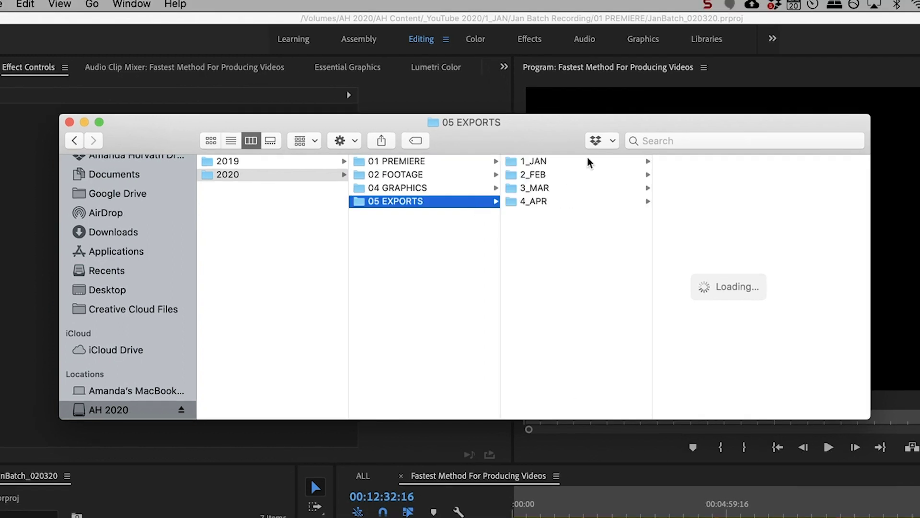
pyautogui.click(588, 165)
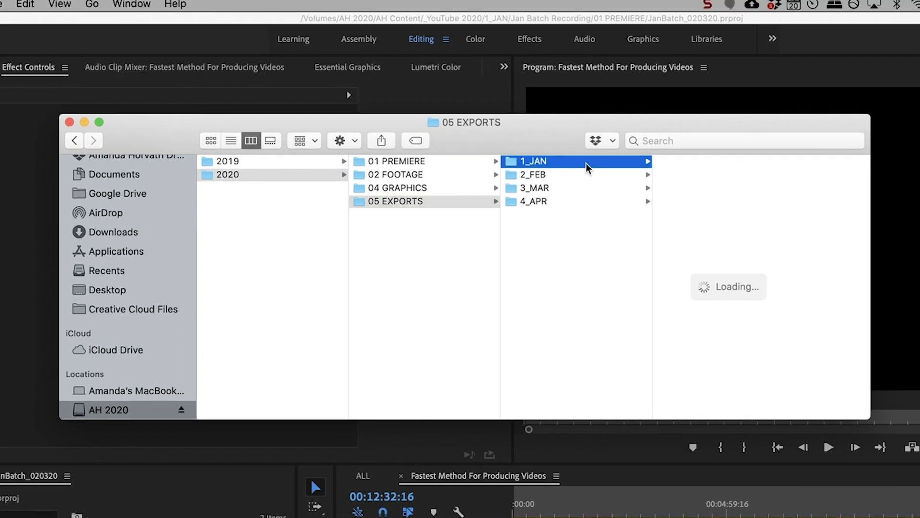
pyautogui.press('Right')
pyautogui.press('Down')
pyautogui.press('Down')
pyautogui.press('Down')
pyautogui.press('Down')
pyautogui.press('Down')
pyautogui.press('Down')
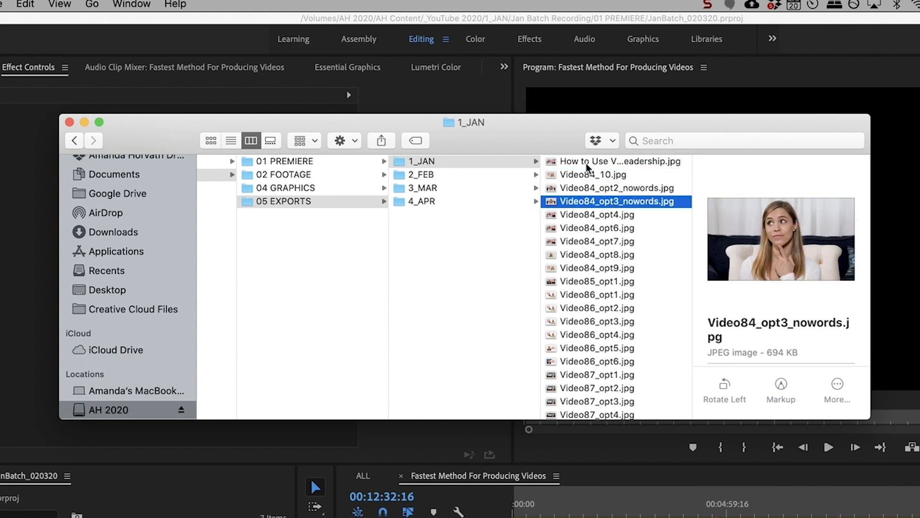
pyautogui.press('Down')
pyautogui.press('Down')
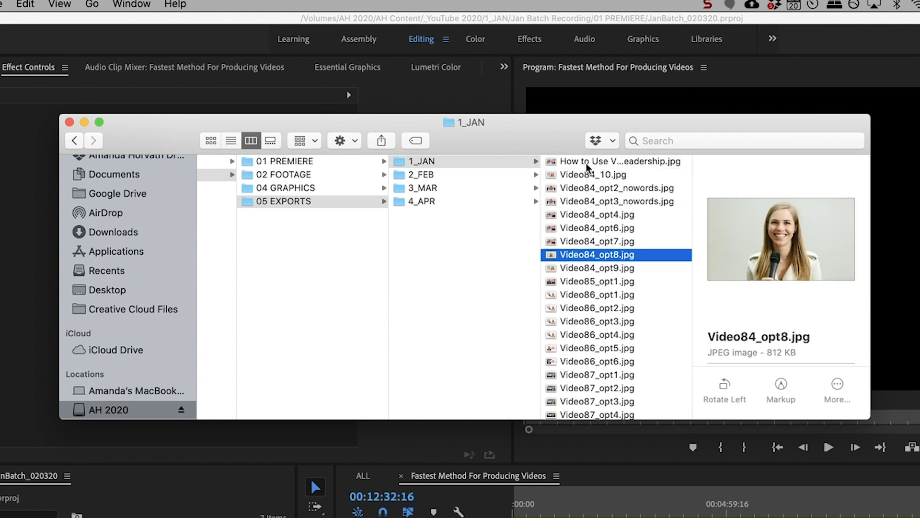
pyautogui.press('Left')
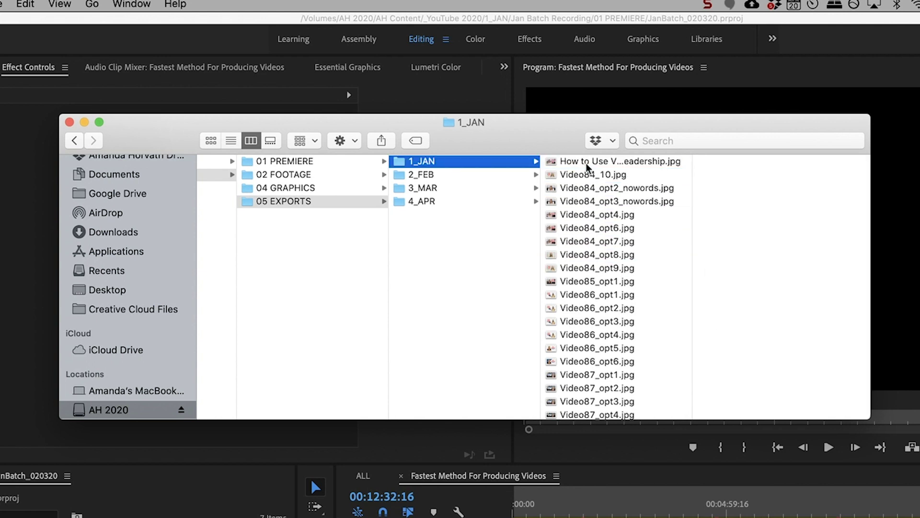
# - Move down to 4_APR and preview the FastestWay thumbnails, starting with FastestWay_opt1.jpg
pyautogui.press('Down')
pyautogui.press('Down')
pyautogui.press('Down')
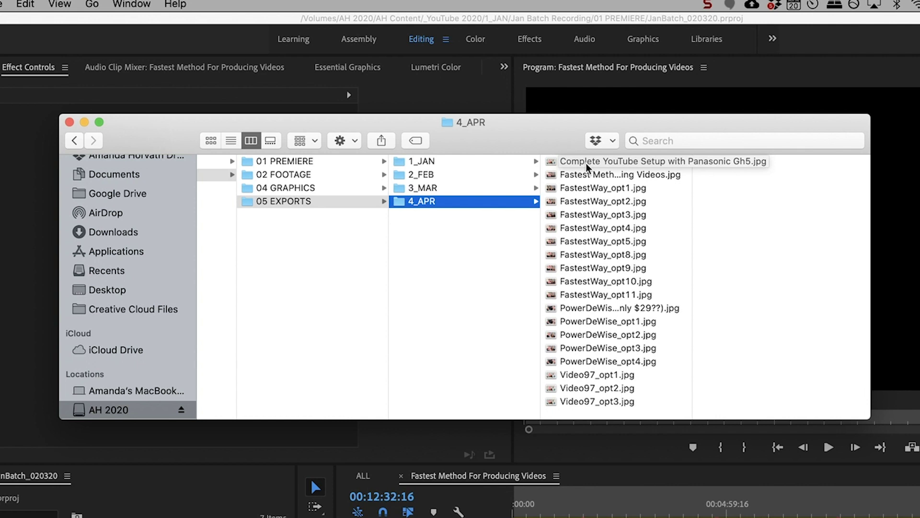
pyautogui.click(609, 187)
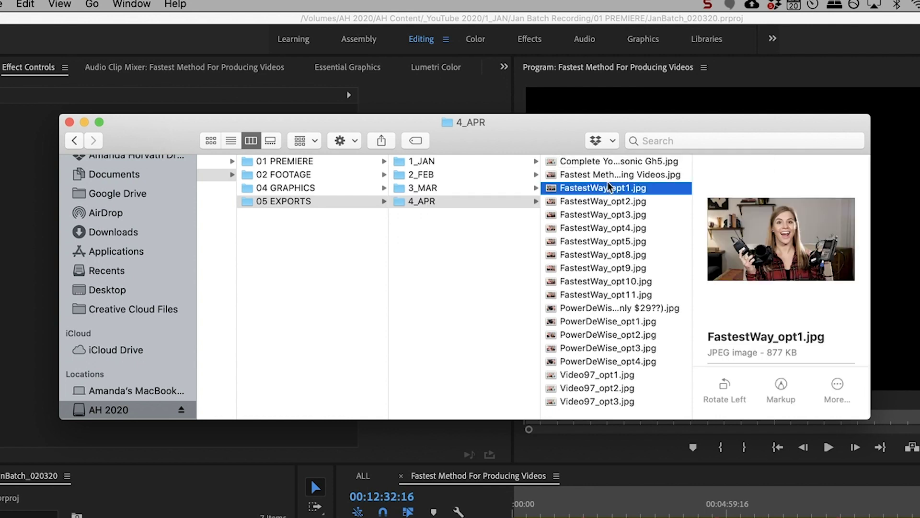
pyautogui.press('Down')
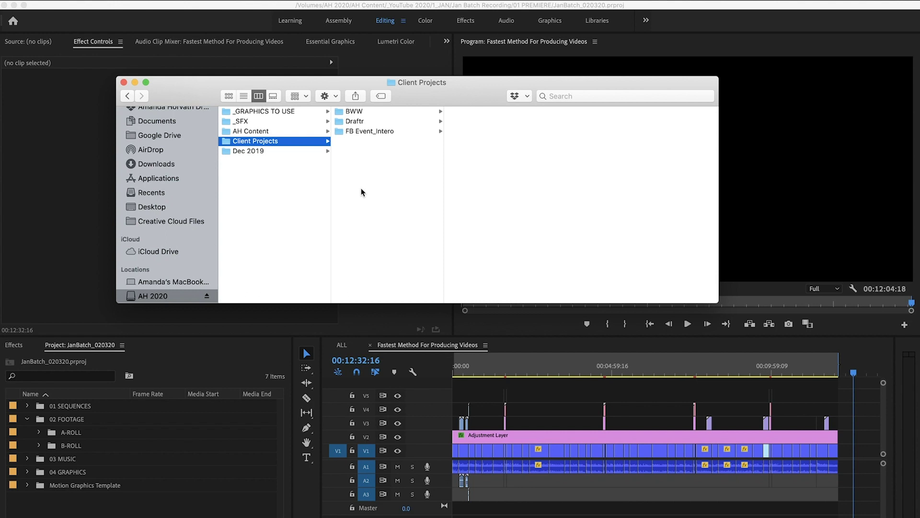
# - Open the BWW client folder and inspect Day1.xml and Day2.xml in 01 PREMIERE
pyautogui.press('Right')
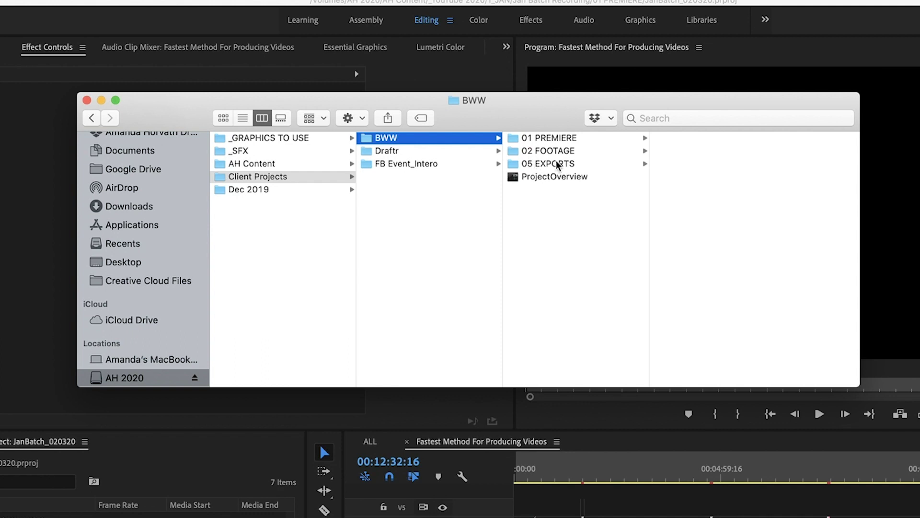
pyautogui.click(548, 152)
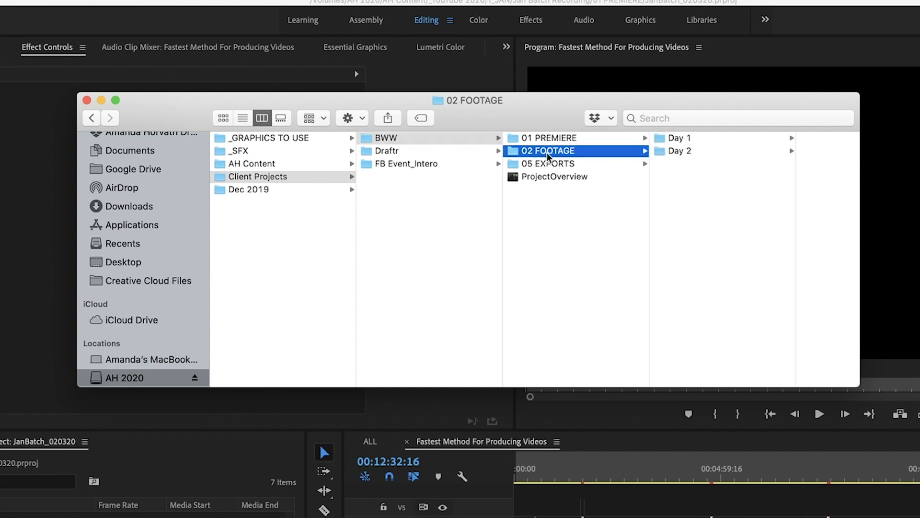
pyautogui.click(534, 164)
pyautogui.click(582, 142)
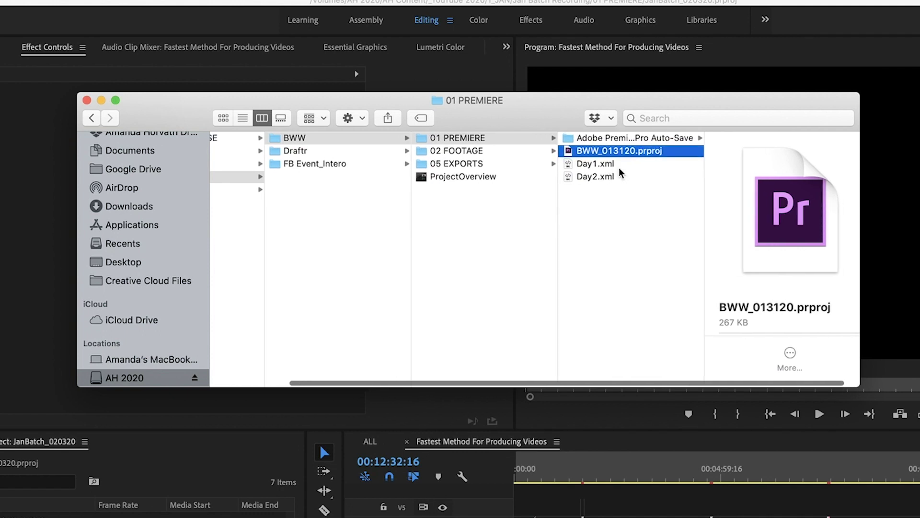
pyautogui.click(612, 166)
pyautogui.keyDown('shift'); pyautogui.click(612, 177); pyautogui.keyUp('shift')
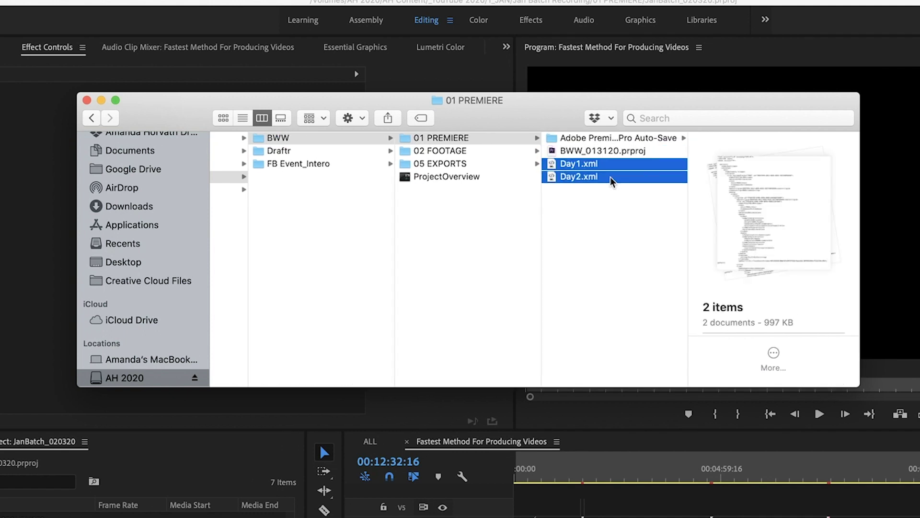
pyautogui.click(611, 206)
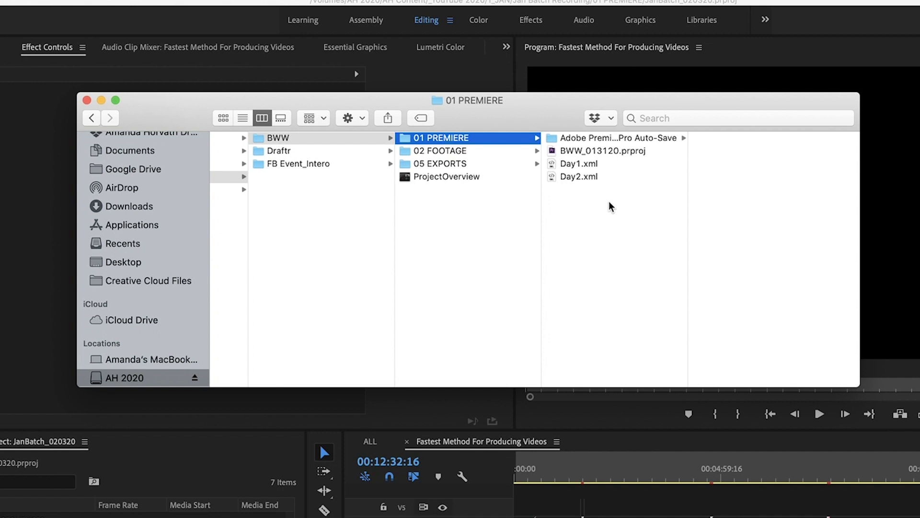
# - Browse BWW's 02 FOOTAGE Day 1 B-ROLL, PRESENTATIONS and Day 2 footage folders
pyautogui.click(499, 155)
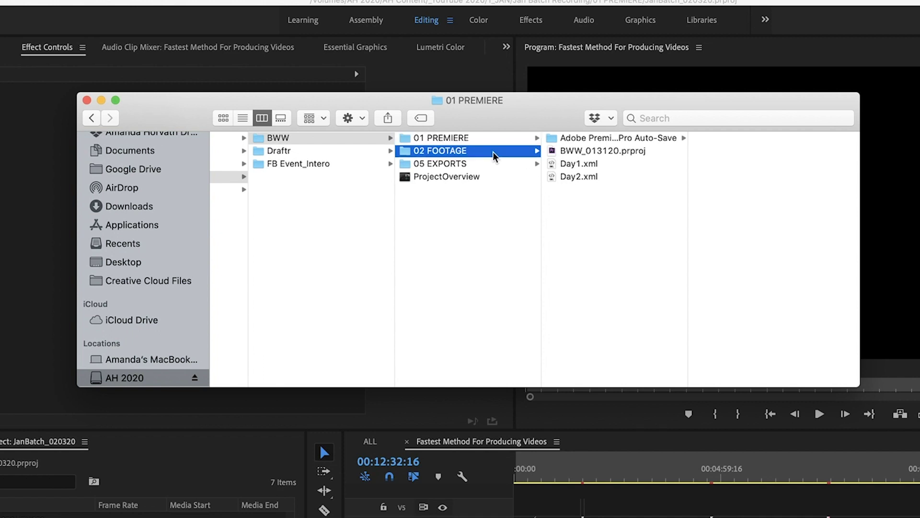
pyautogui.click(583, 140)
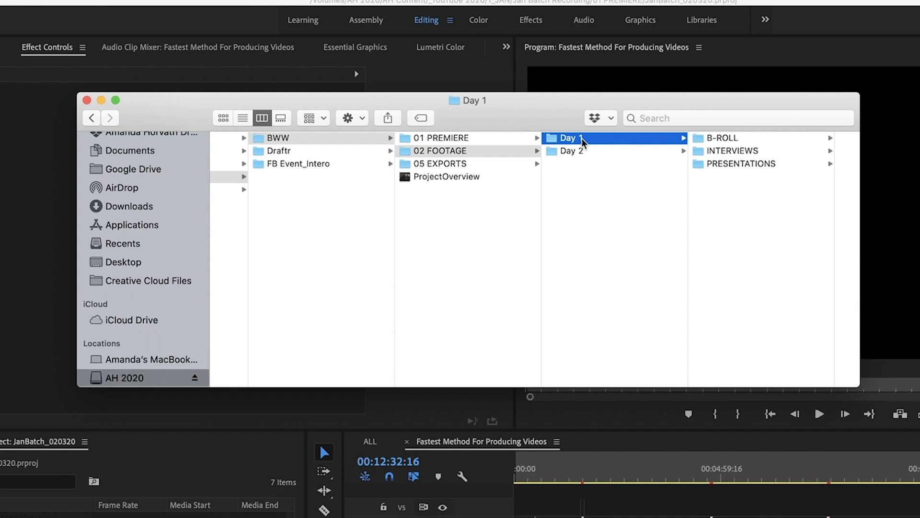
pyautogui.press('Right')
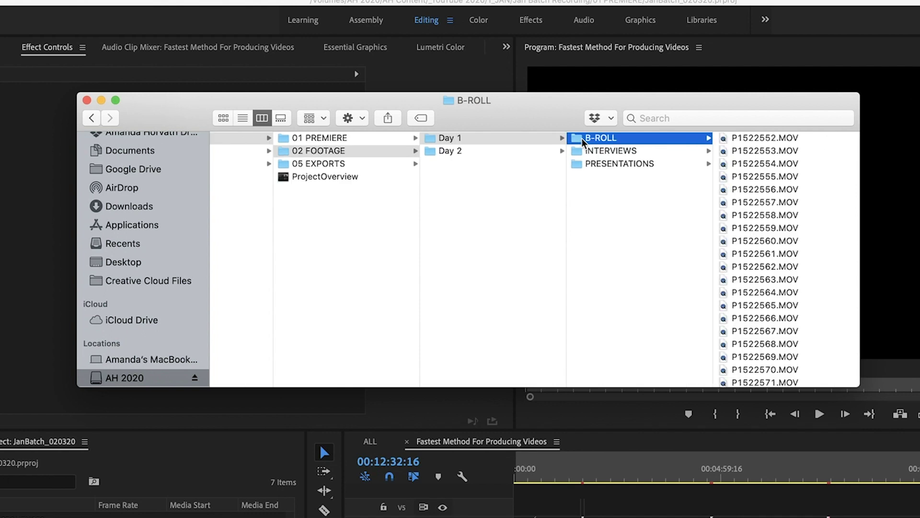
pyautogui.press('Down')
pyautogui.press('Down')
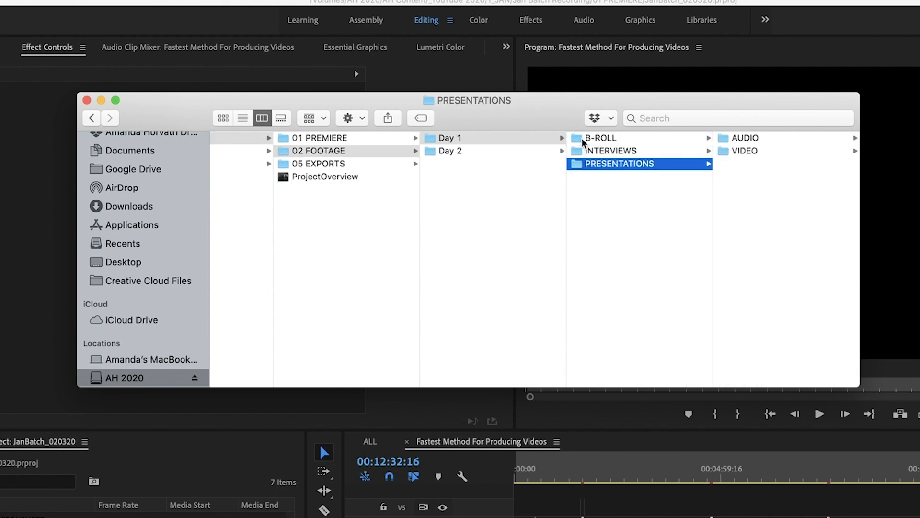
pyautogui.press('Left')
pyautogui.press('Down')
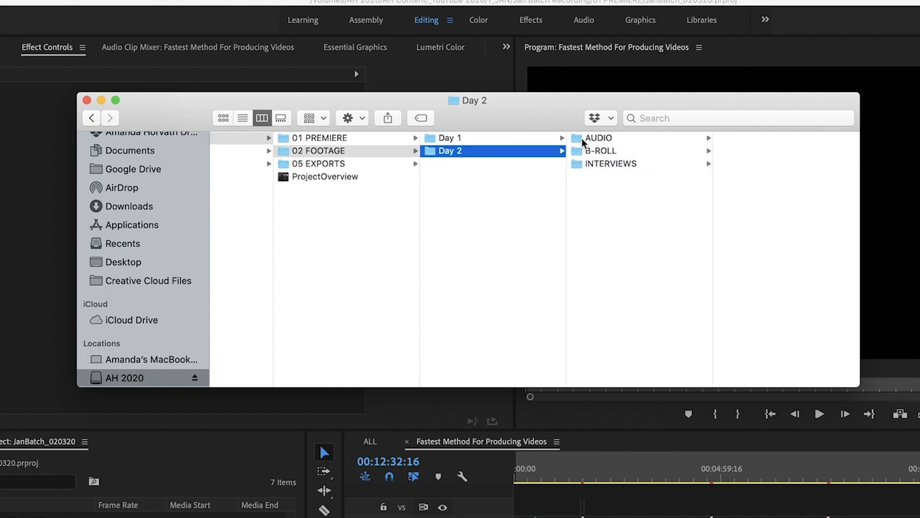
pyautogui.press('Left')
# - Return up to the BWW folder and move on to the Draftr client folder
pyautogui.press('Right')
pyautogui.press('Left')
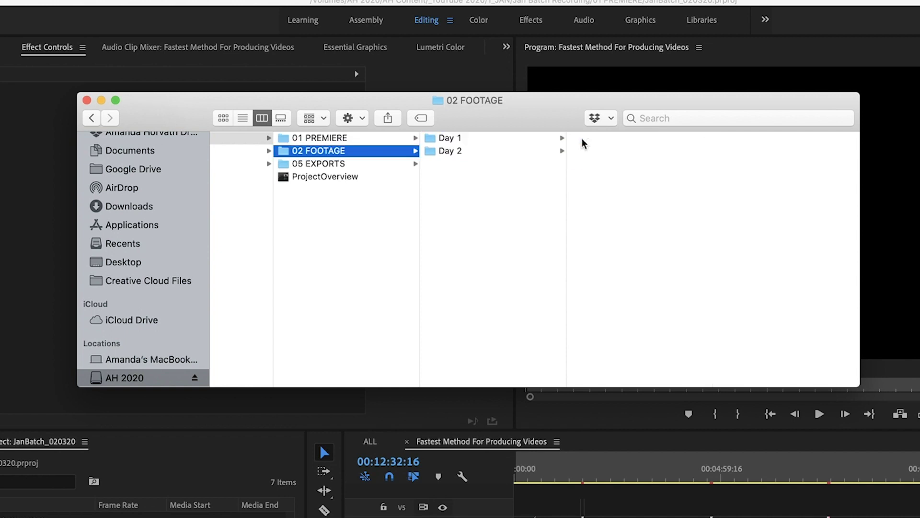
pyautogui.press('Down')
pyautogui.press('Left')
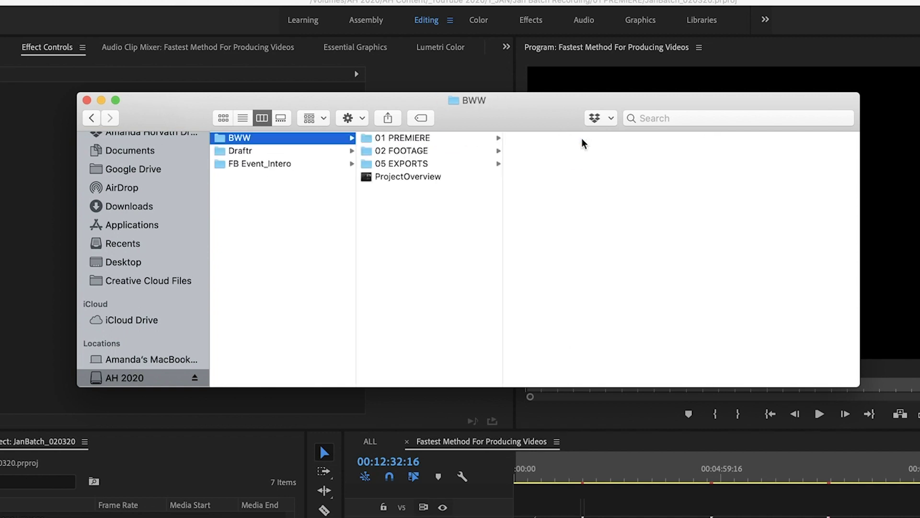
pyautogui.press('Down')
pyautogui.press('Down')
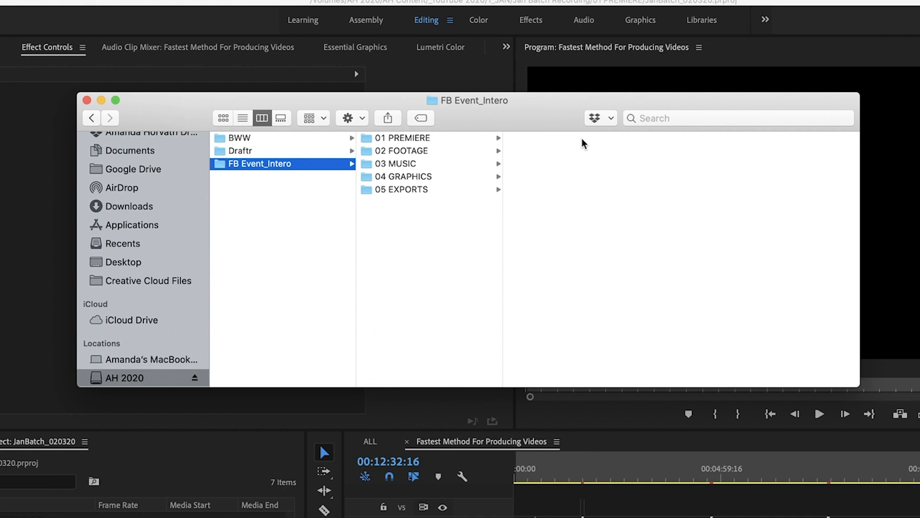
# - Step into FB Event_Intero's 01 PREMIERE, then down past 02 FOOTAGE to 05 EXPORTS
pyautogui.press('Right')
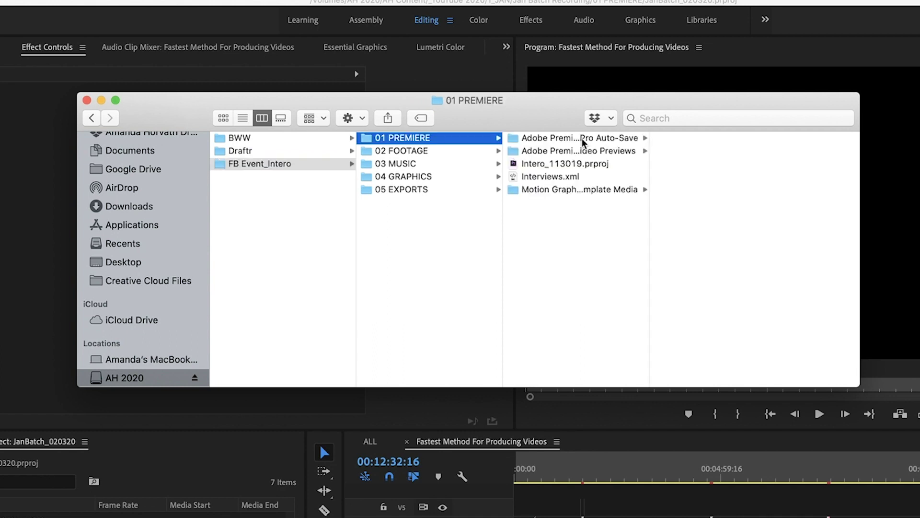
pyautogui.press('Down')
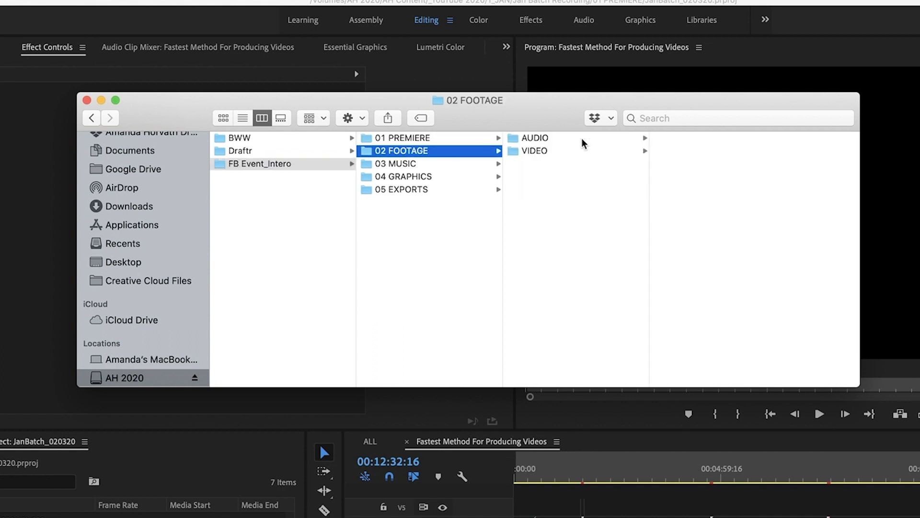
pyautogui.press('Down')
pyautogui.press('Down')
pyautogui.press('Down')
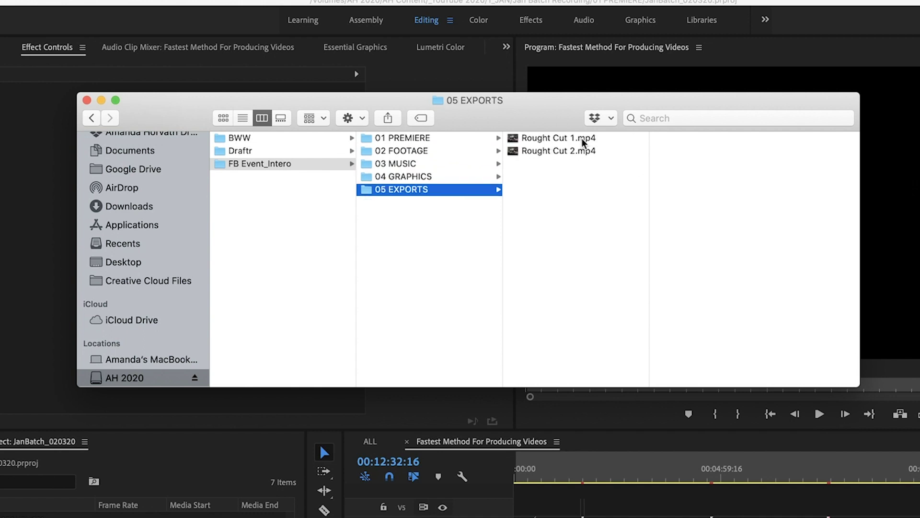